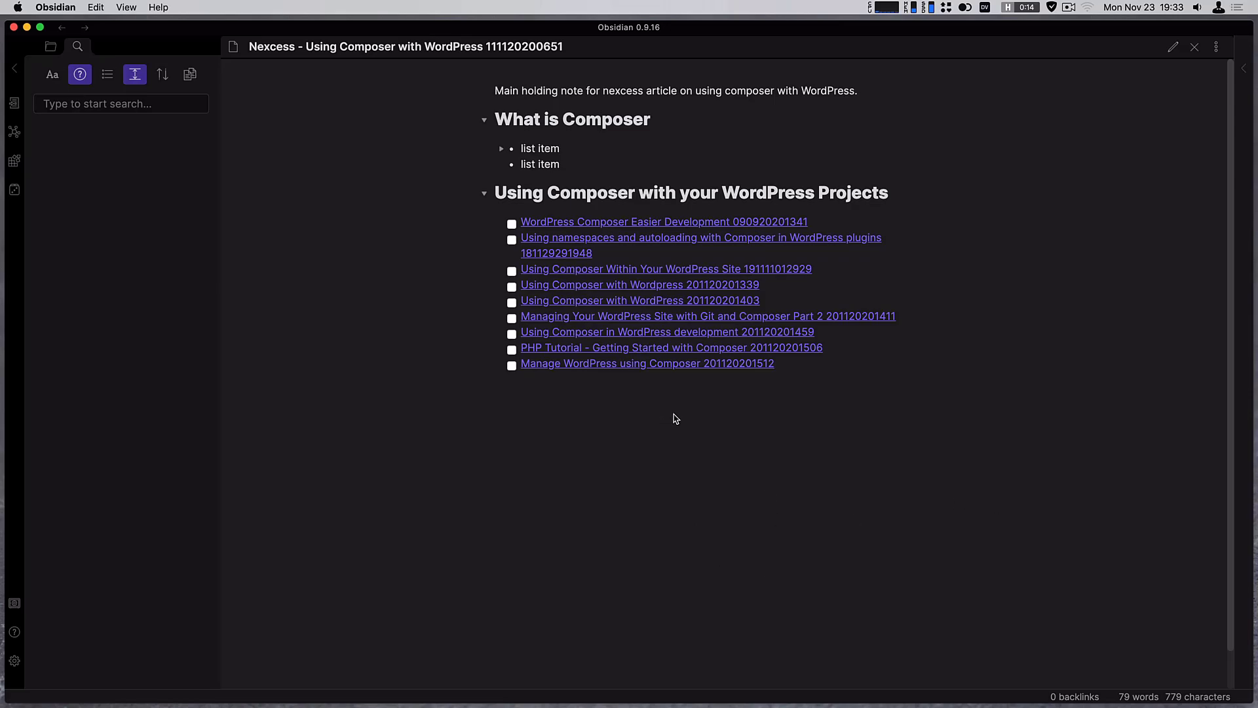
Step: Fold and unfold the WordPress Projects and What is Composer sections, then expand the first list item
click(484, 195)
click(488, 195)
click(485, 121)
click(485, 121)
click(501, 150)
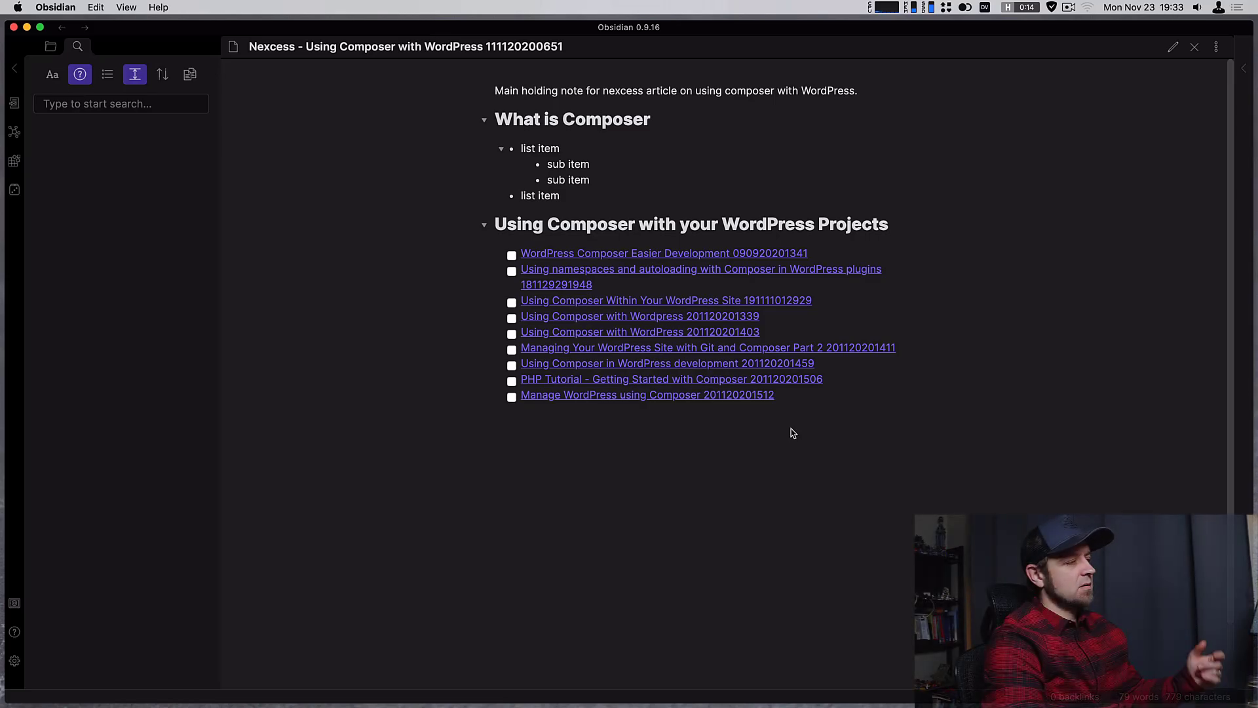
Step: Find 'namespaces' within the current note, then close the find bar
key(:)
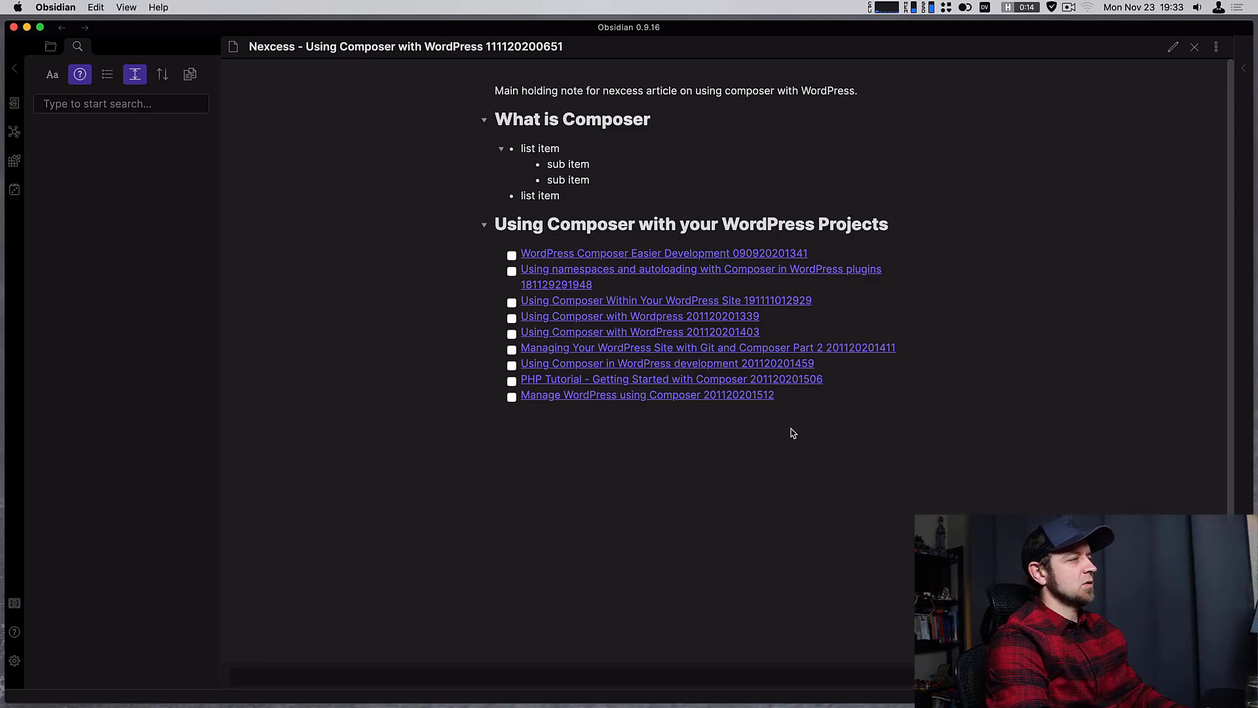
text(na)
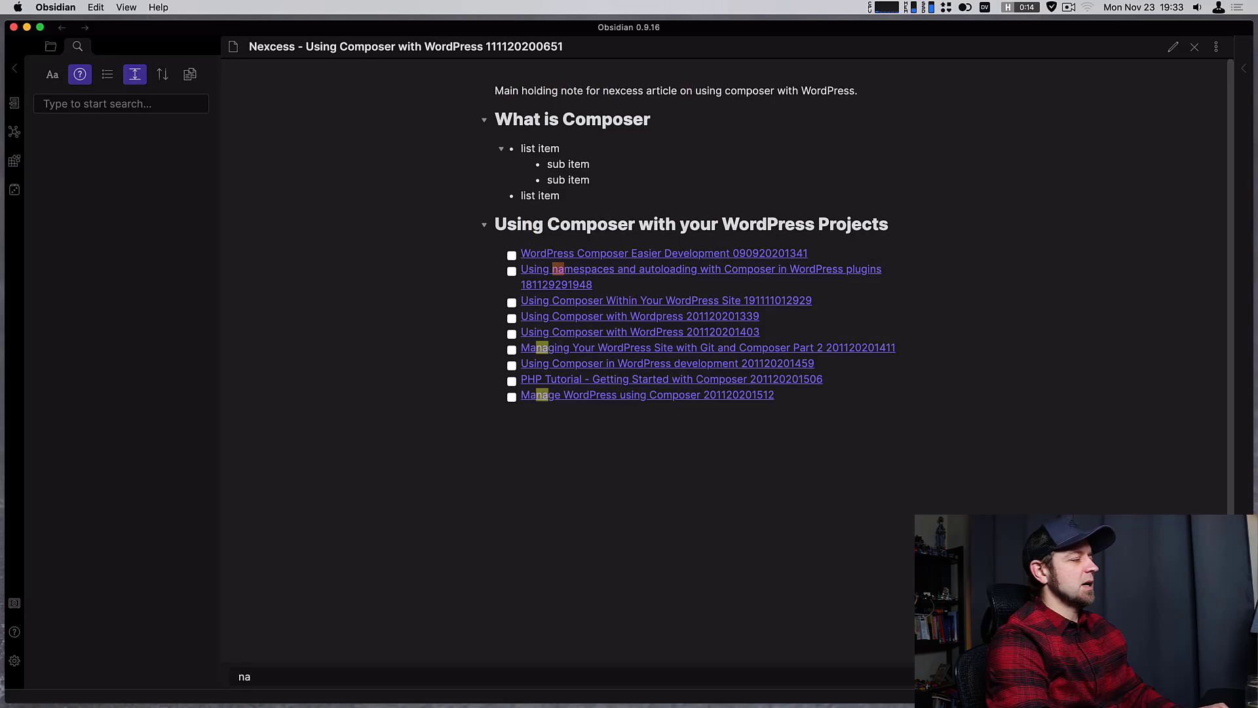
text(mespaces)
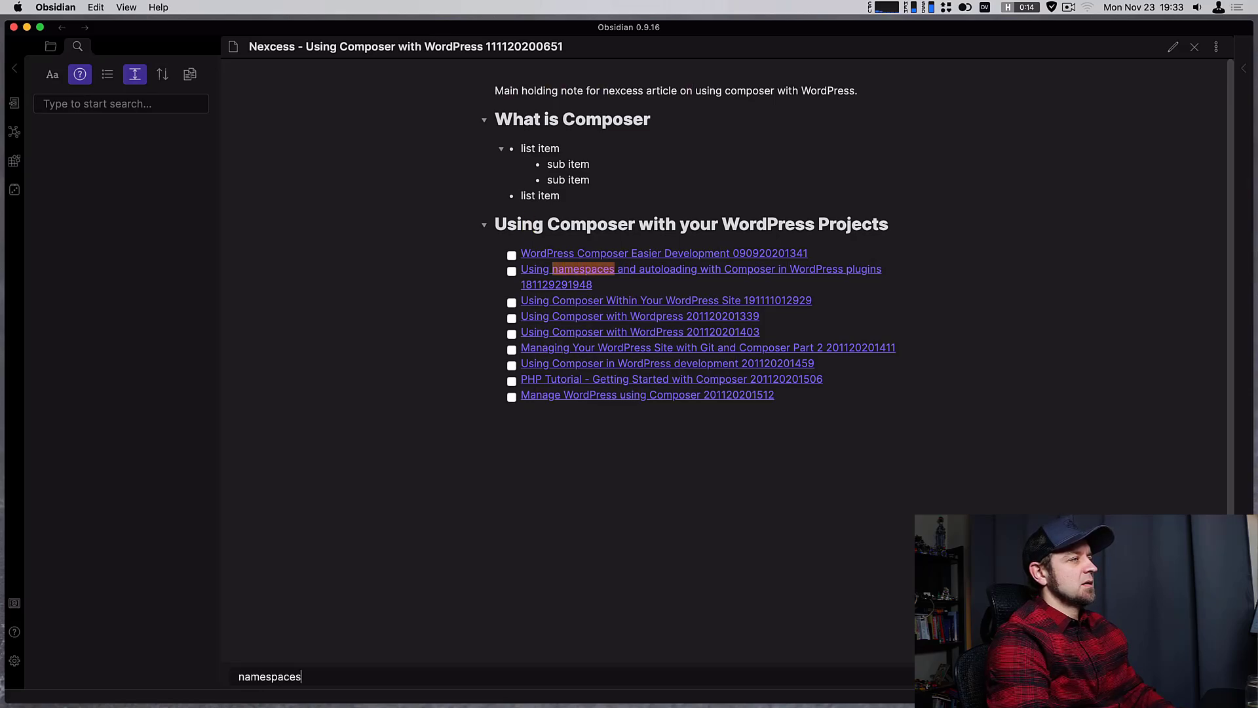
mouse_move(561, 272)
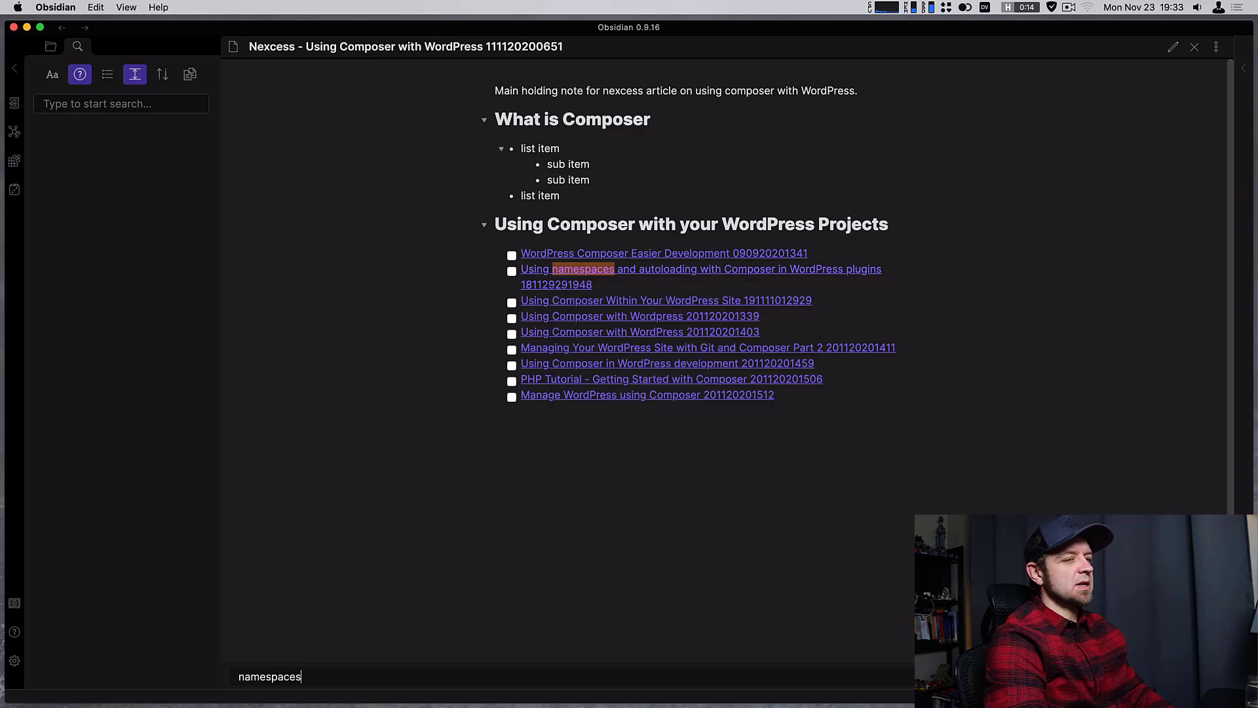
key(Escape)
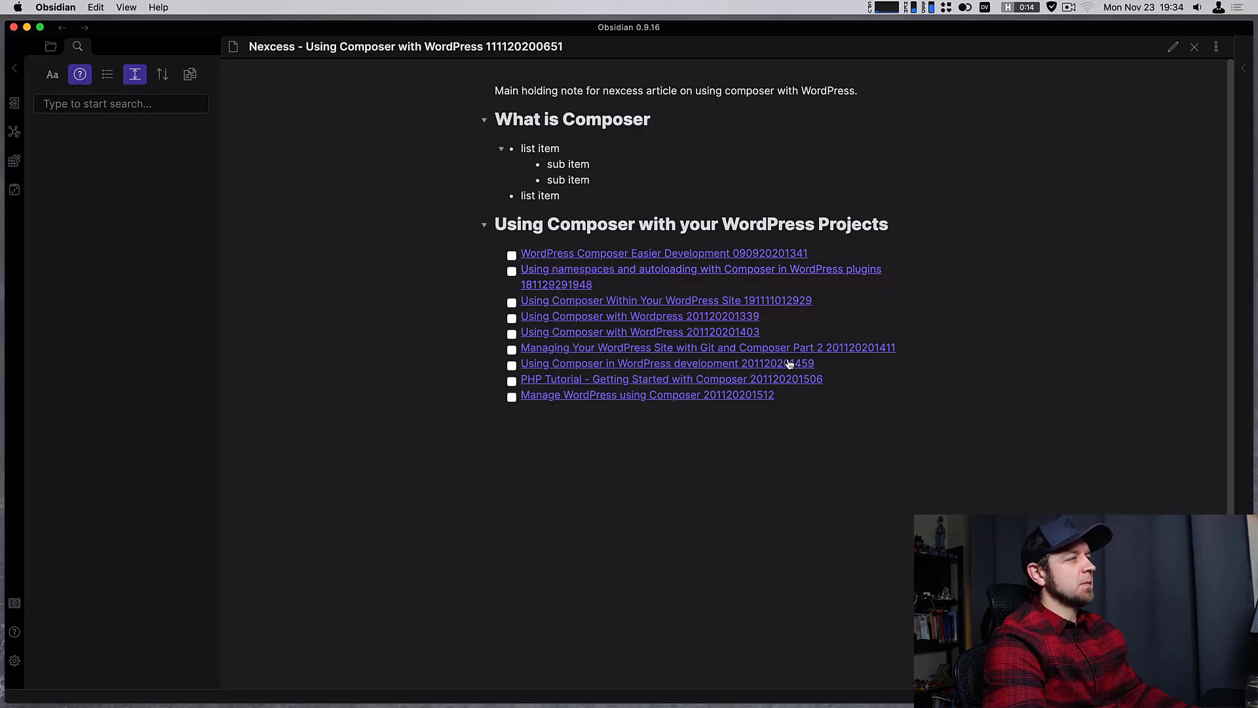
Step: Check the first linked note's file actions menu, then open the current note's More options menu
right_click(657, 254)
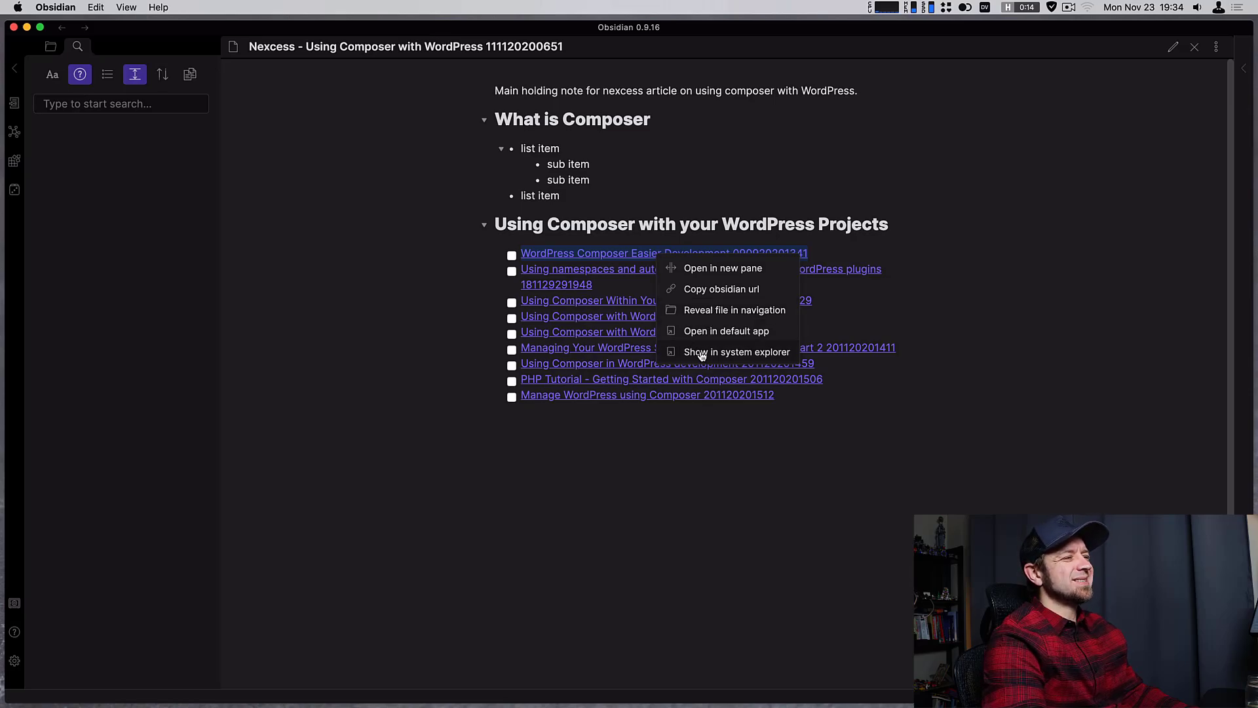
click(852, 518)
click(1219, 50)
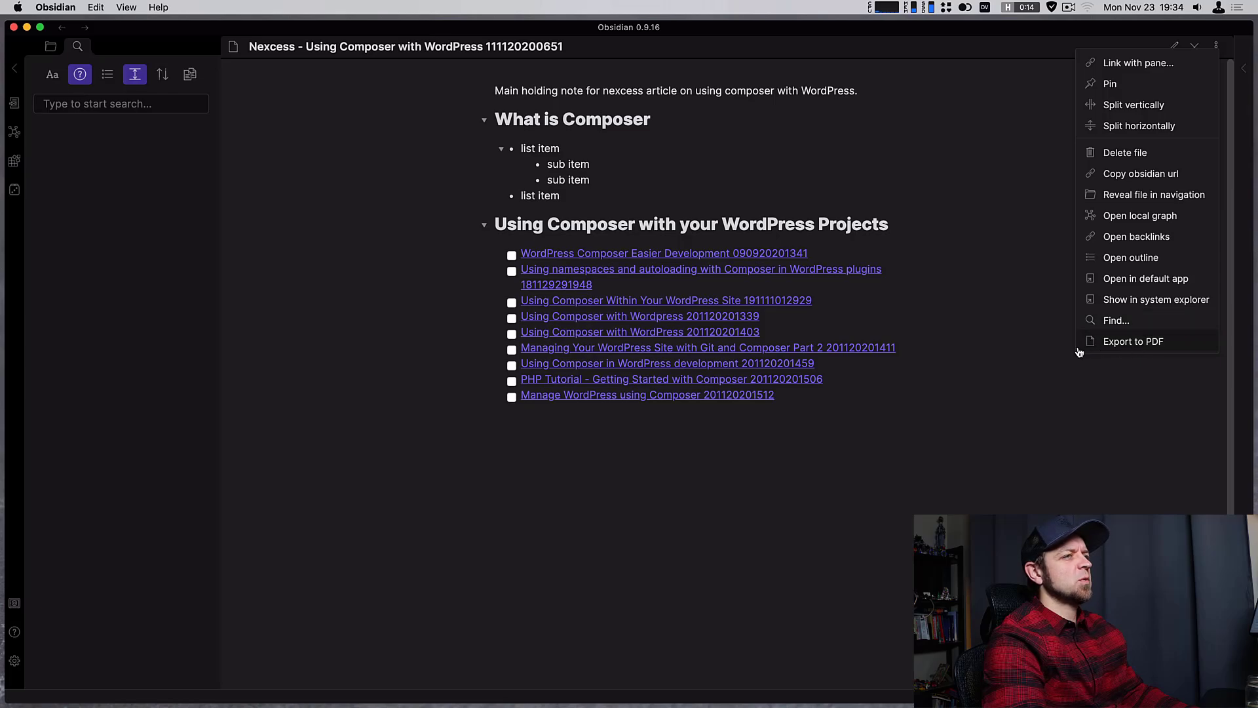
Step: Export the note to PDF in the Downloads folder, then quit Preview
click(1134, 341)
click(655, 226)
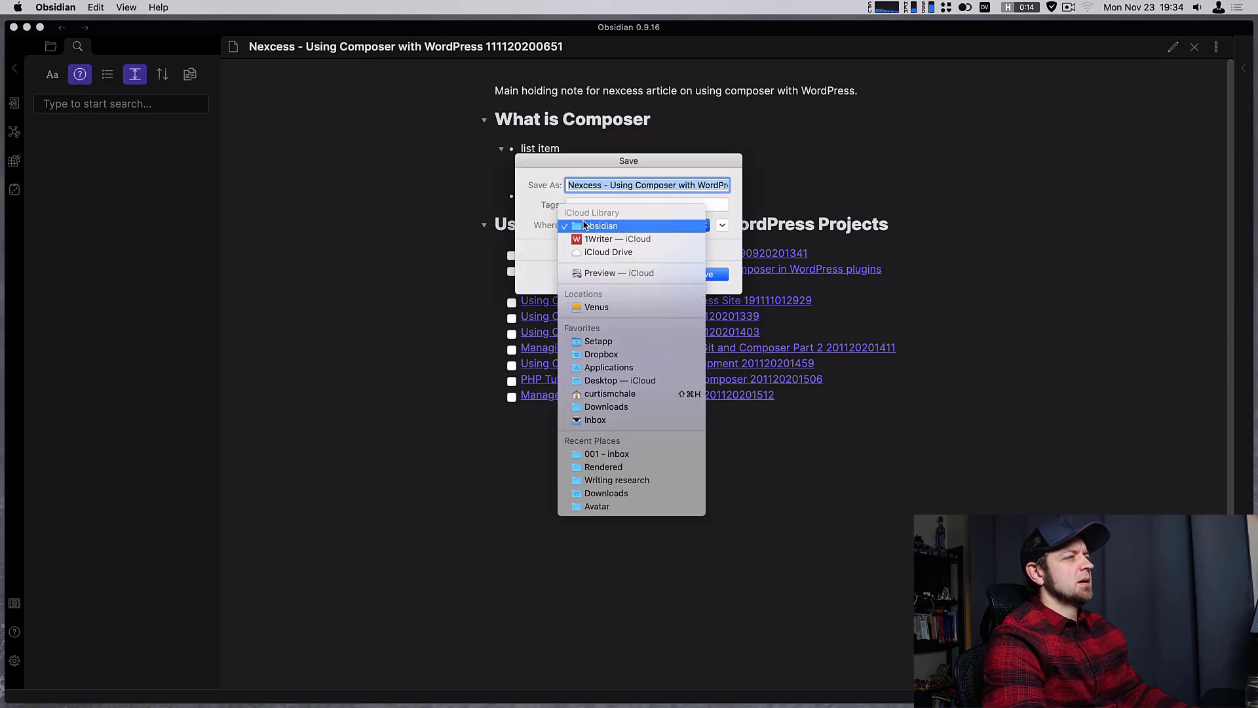
click(603, 407)
click(700, 275)
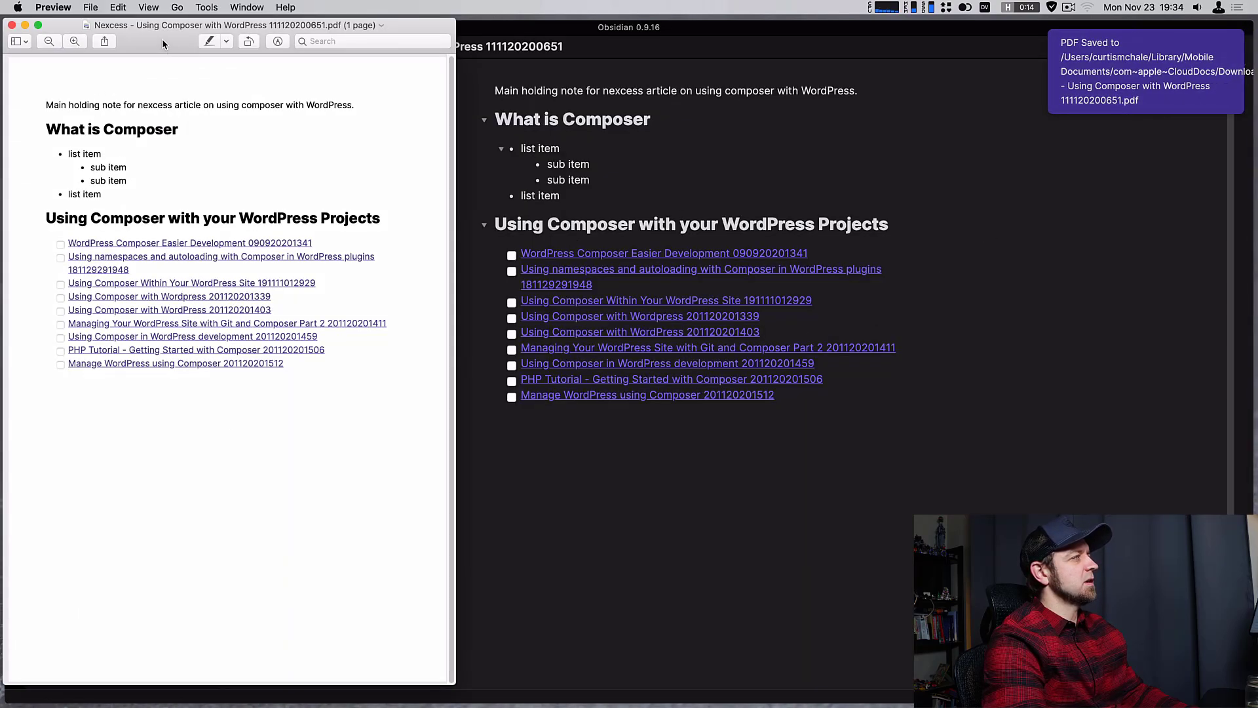
key(super+q)
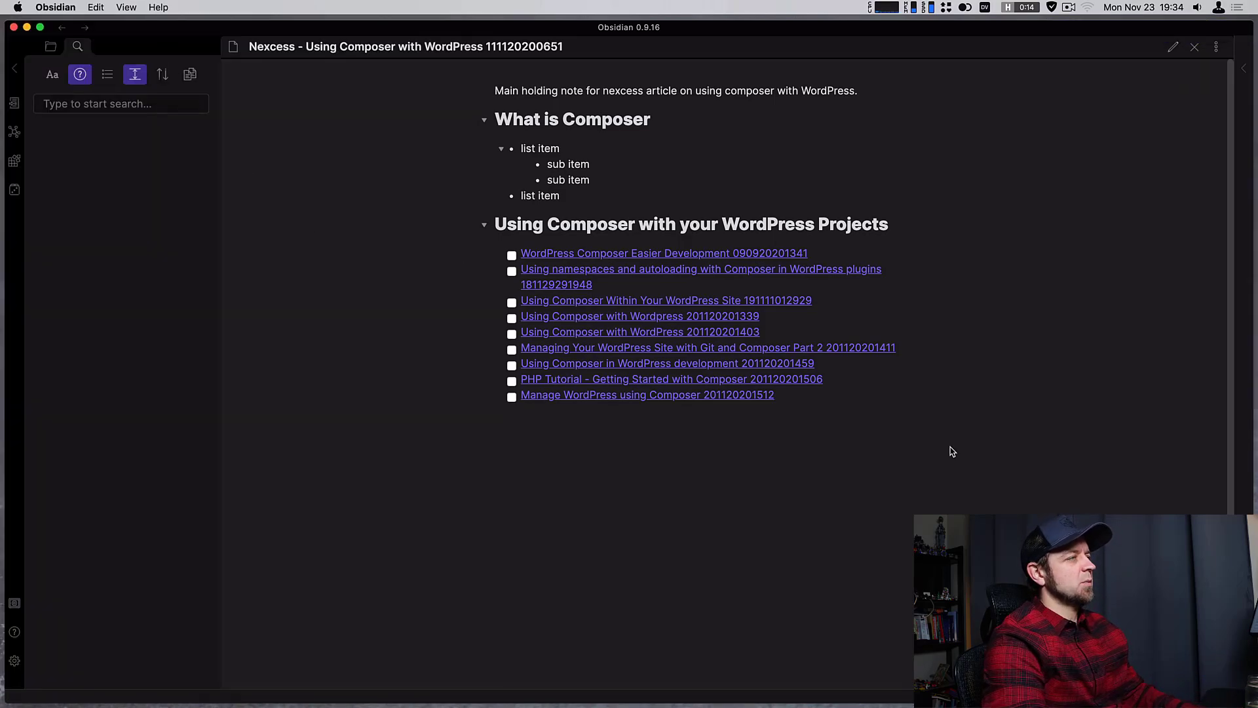
Step: Assign Ctrl+Shift+, as the hotkey for the Copy obsidian url command
key(super+comma)
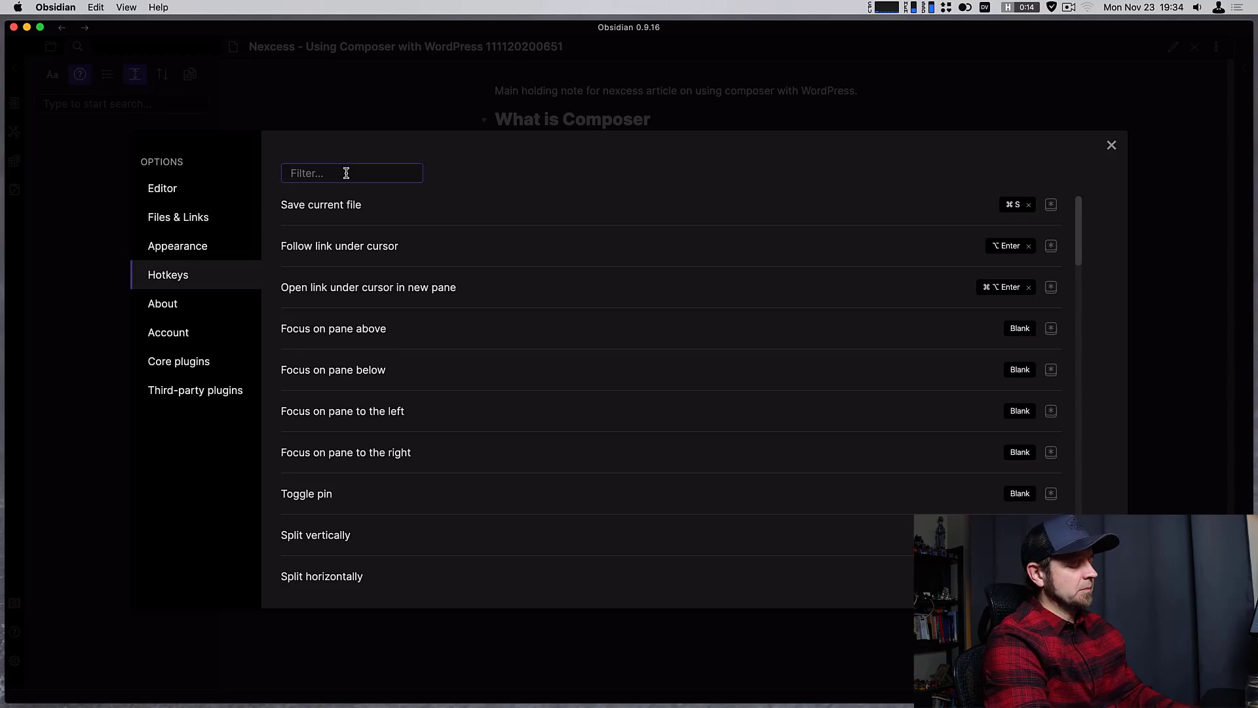
text(obs)
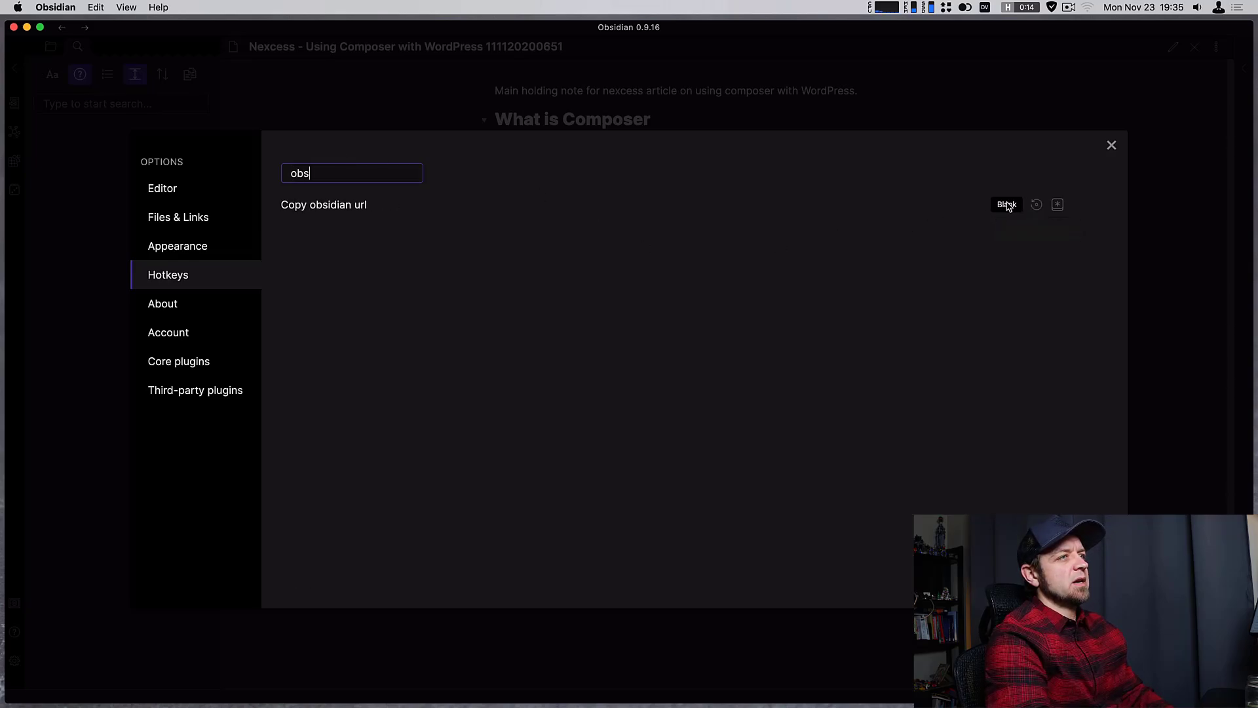
click(1058, 204)
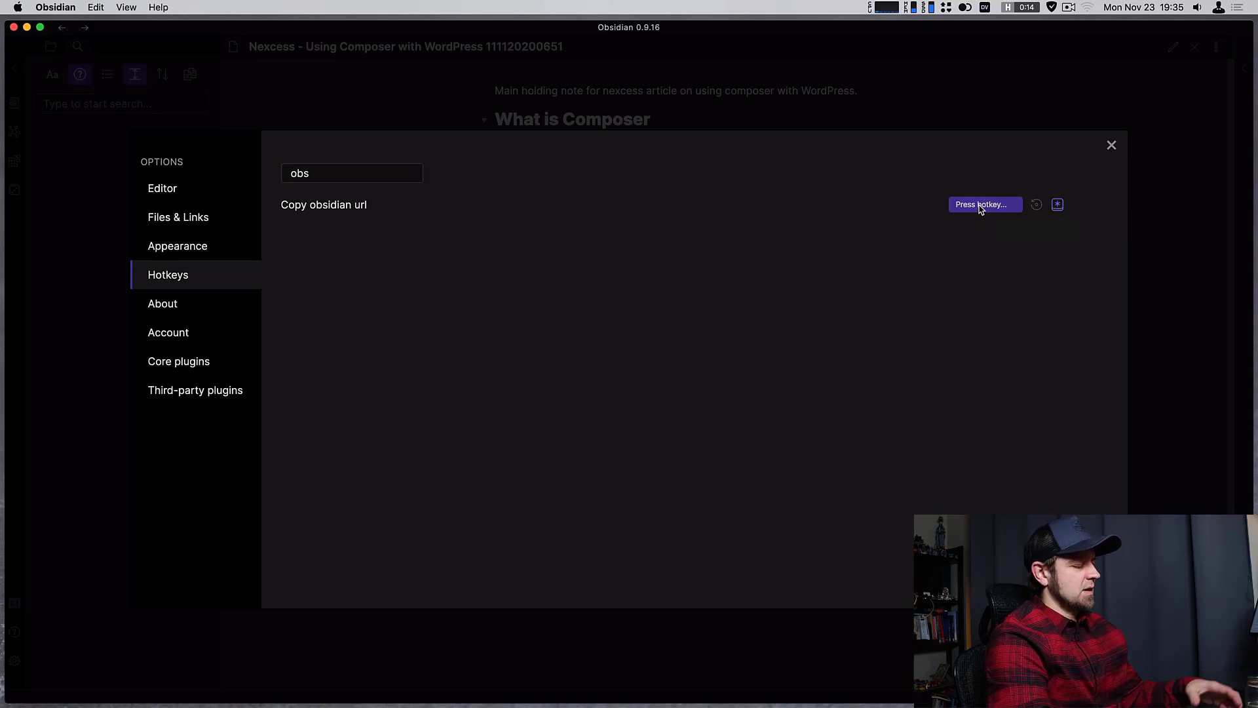
key(ctrl+shift+comma)
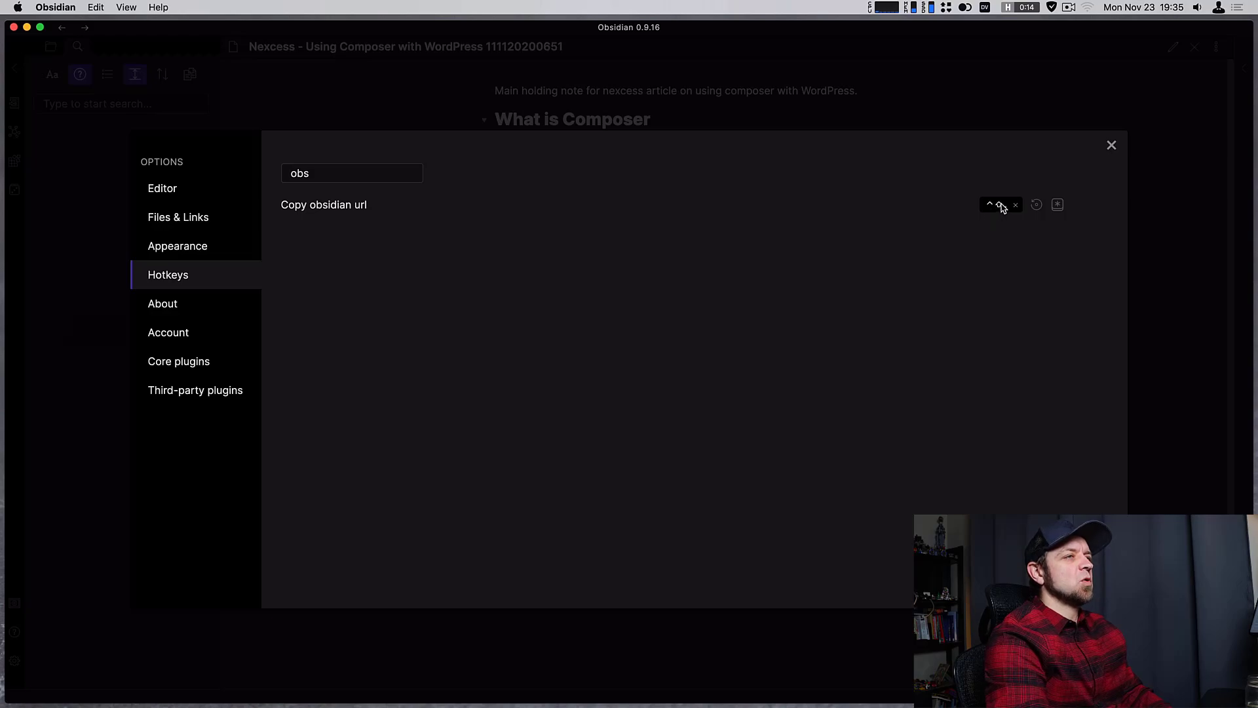
click(1112, 146)
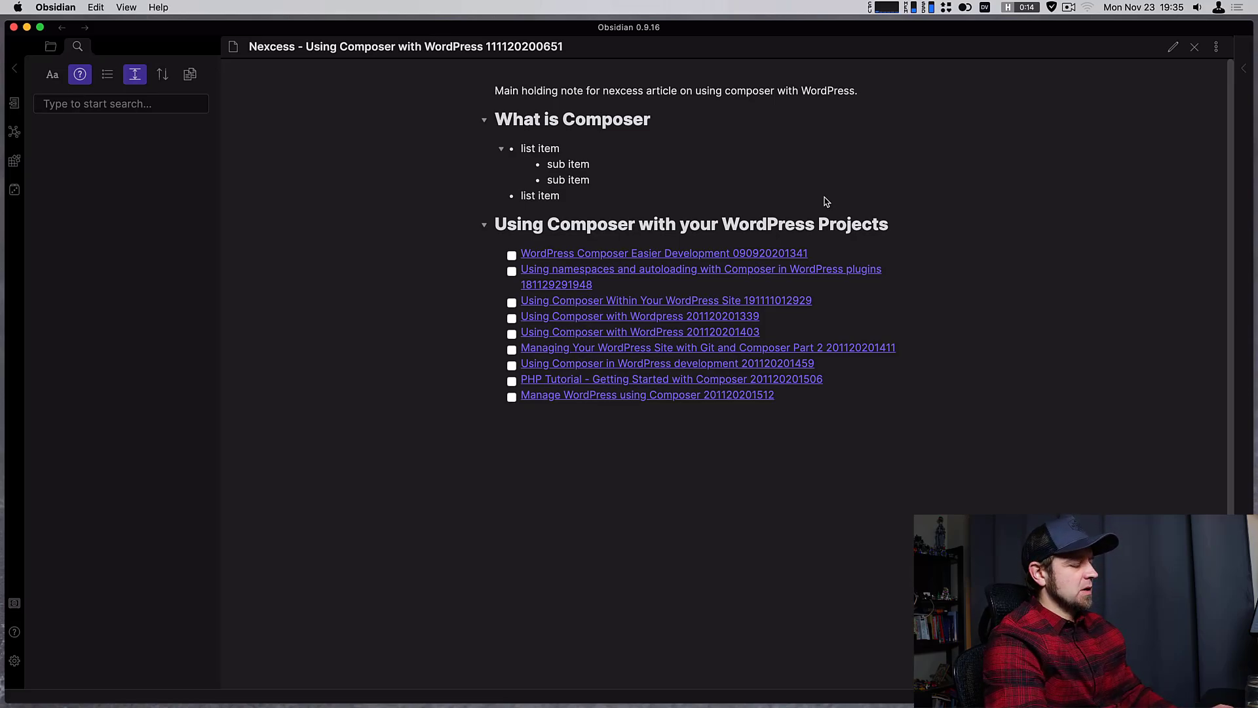
Step: Keep Editor as the default view mode in Editor settings, then close Settings
key(super+comma)
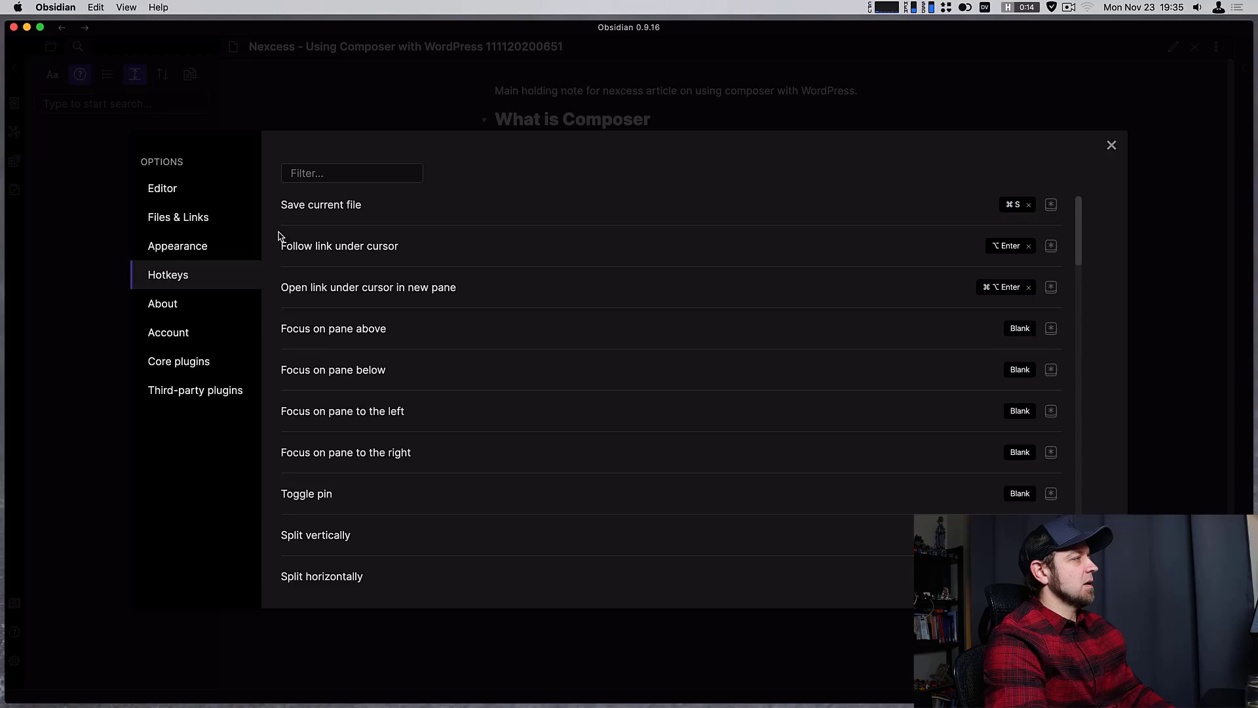
click(170, 188)
scroll(520, 410, down, 5)
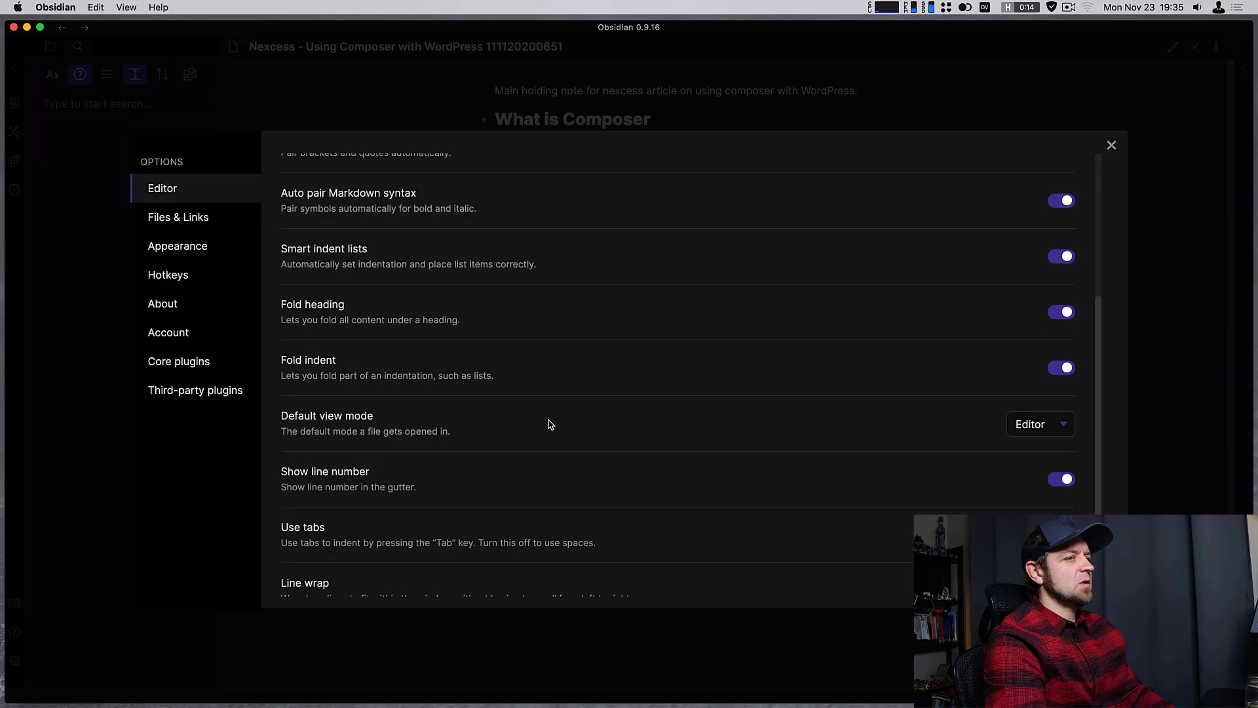
click(1035, 352)
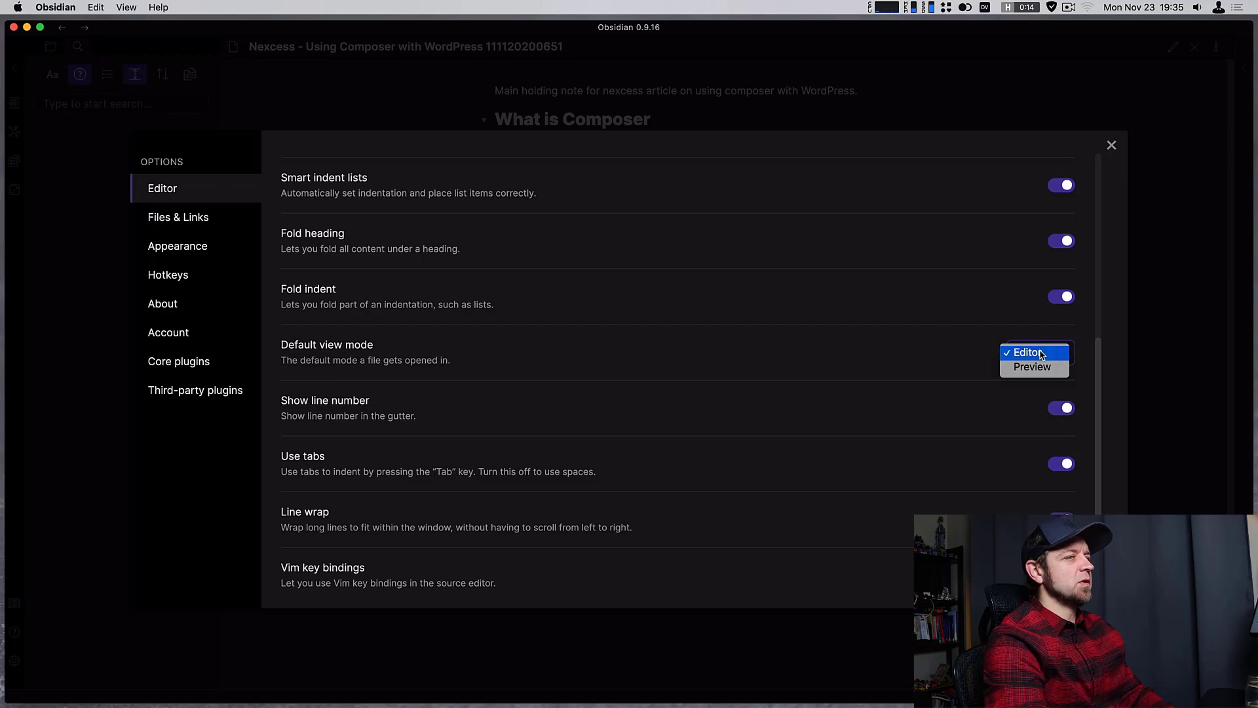
click(1042, 353)
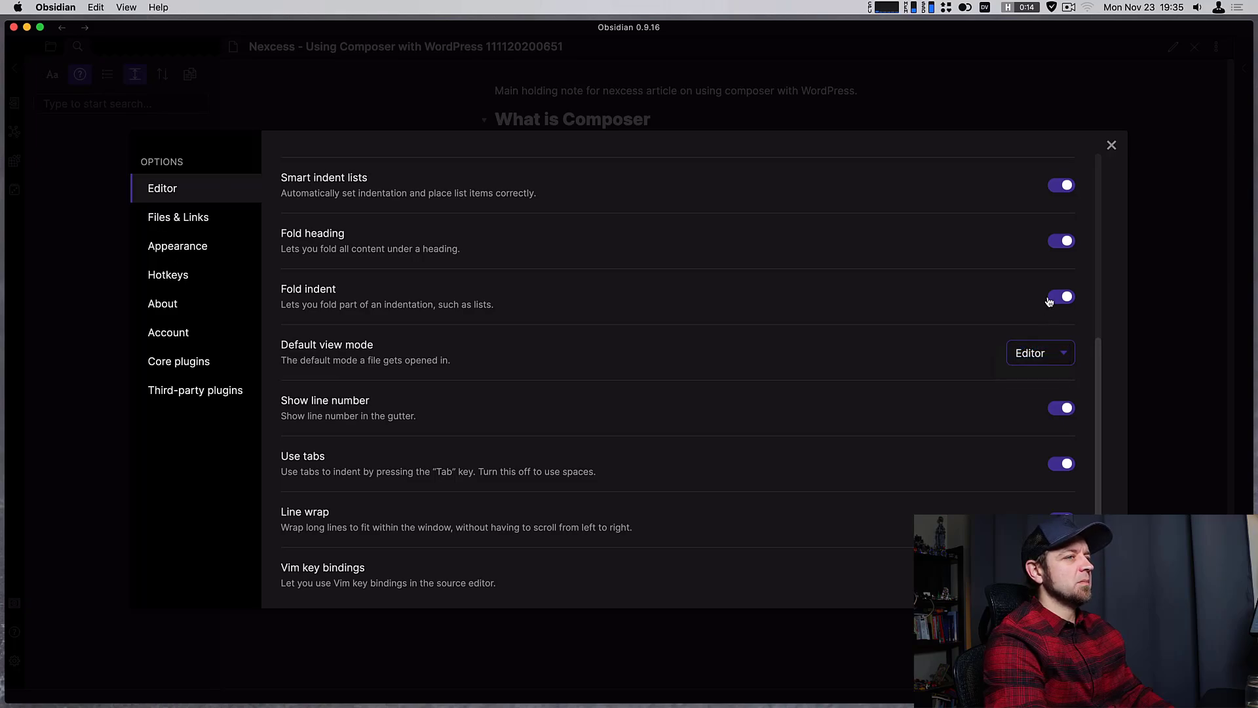
click(1111, 145)
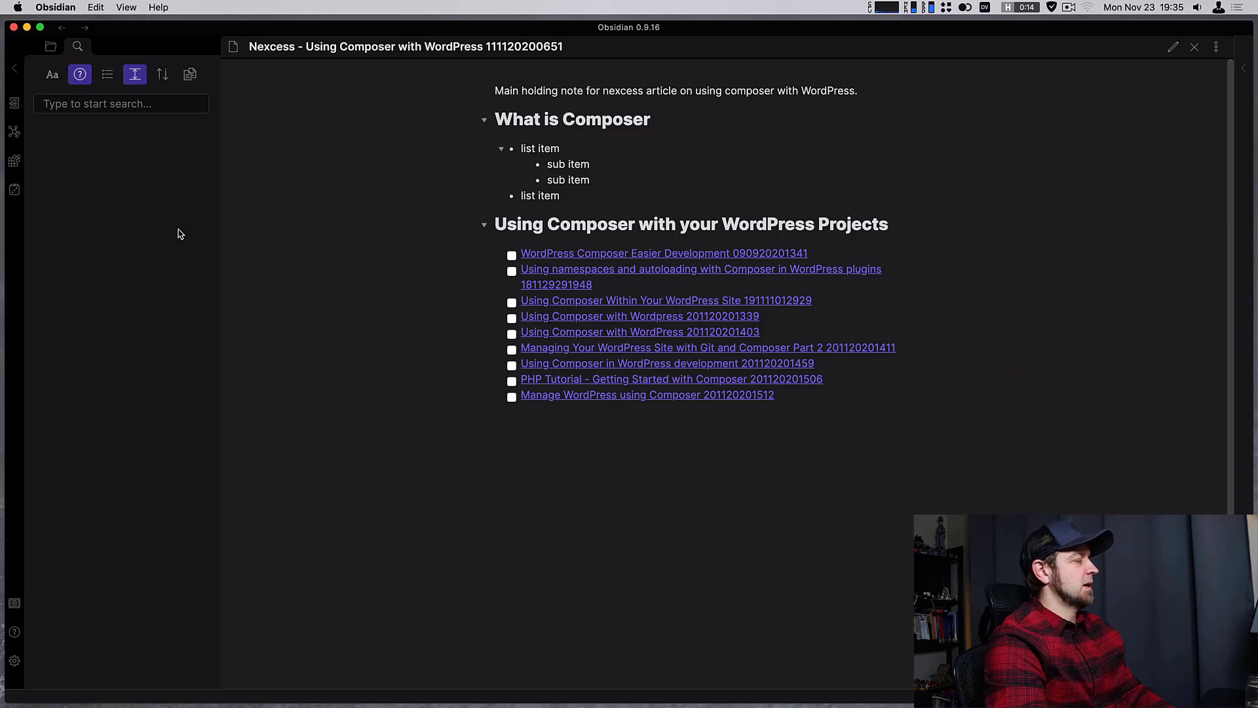
Step: Search the vault for 'toread', clearing the previous query first
click(119, 106)
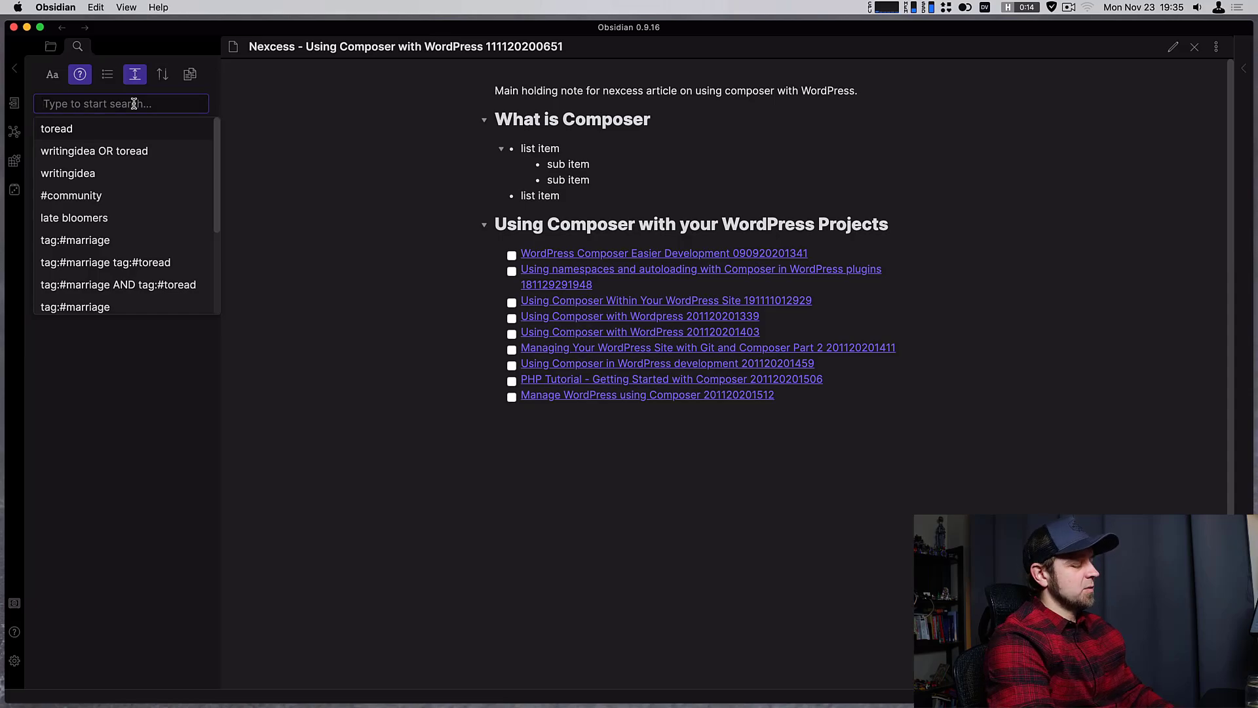
text(toread)
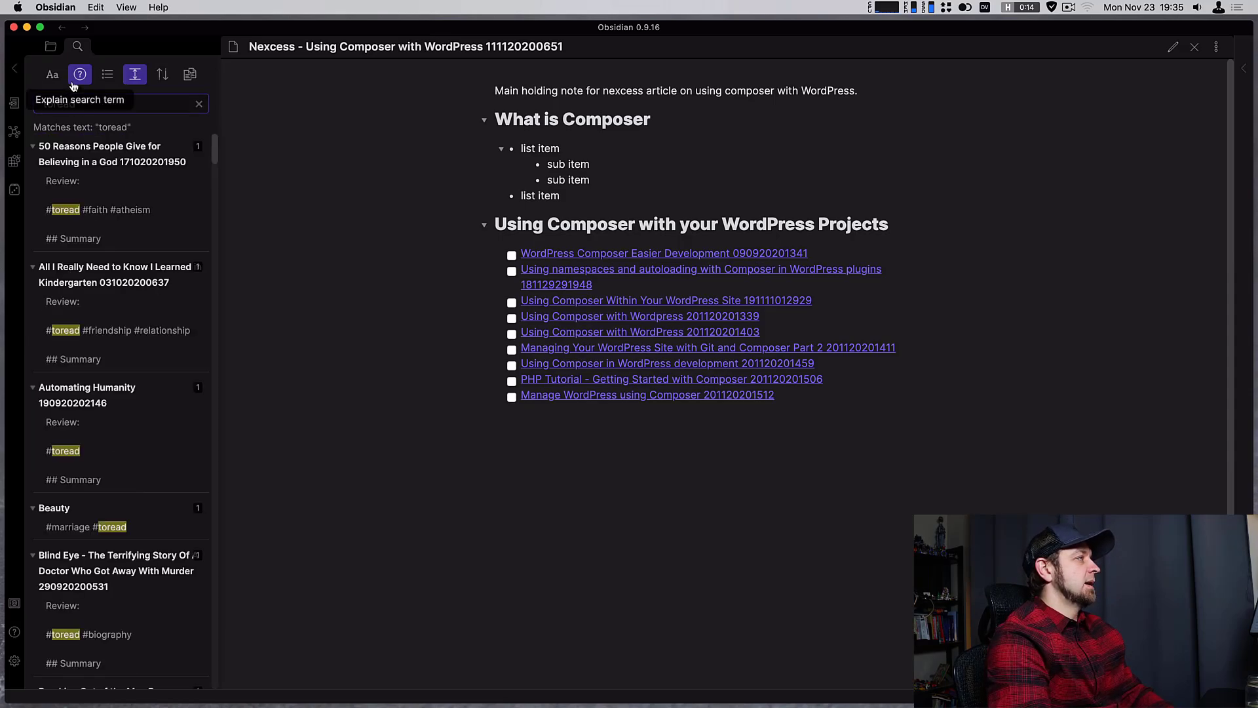
click(199, 105)
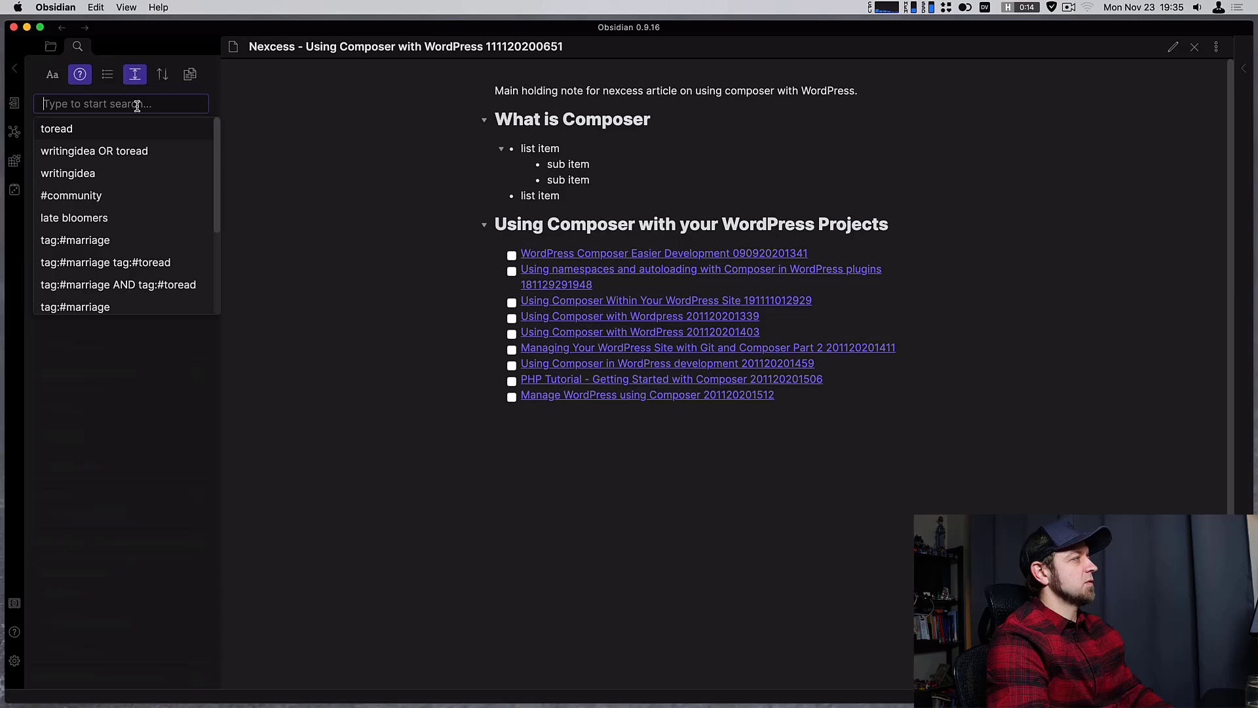
text(toread)
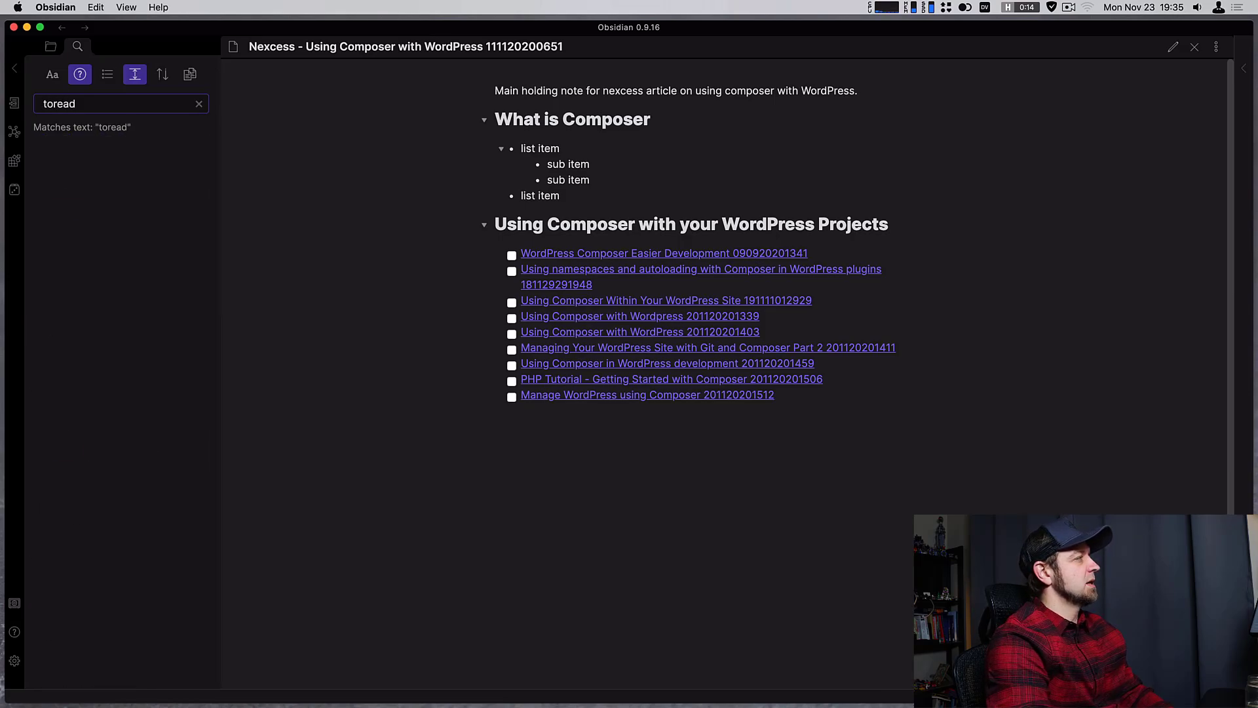
Step: Toggle Show more context and Explain search term, then extend the query with 'OR marriage'
click(135, 74)
click(135, 74)
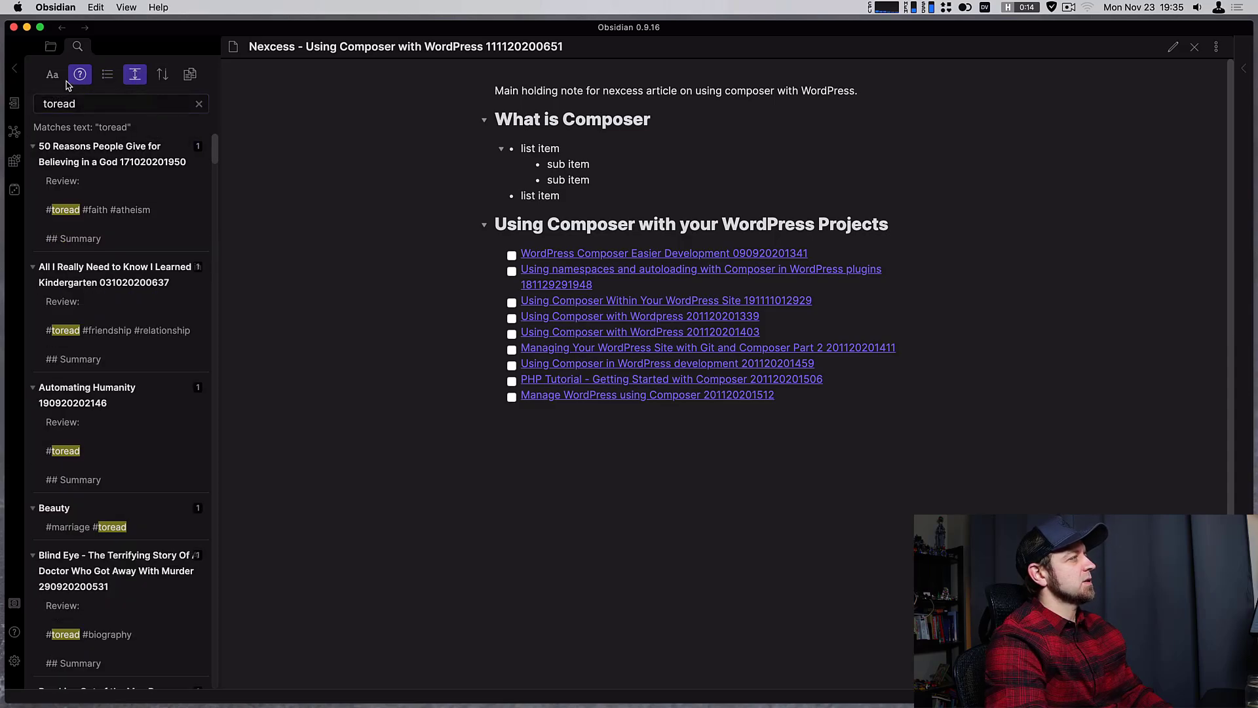
click(79, 75)
click(79, 75)
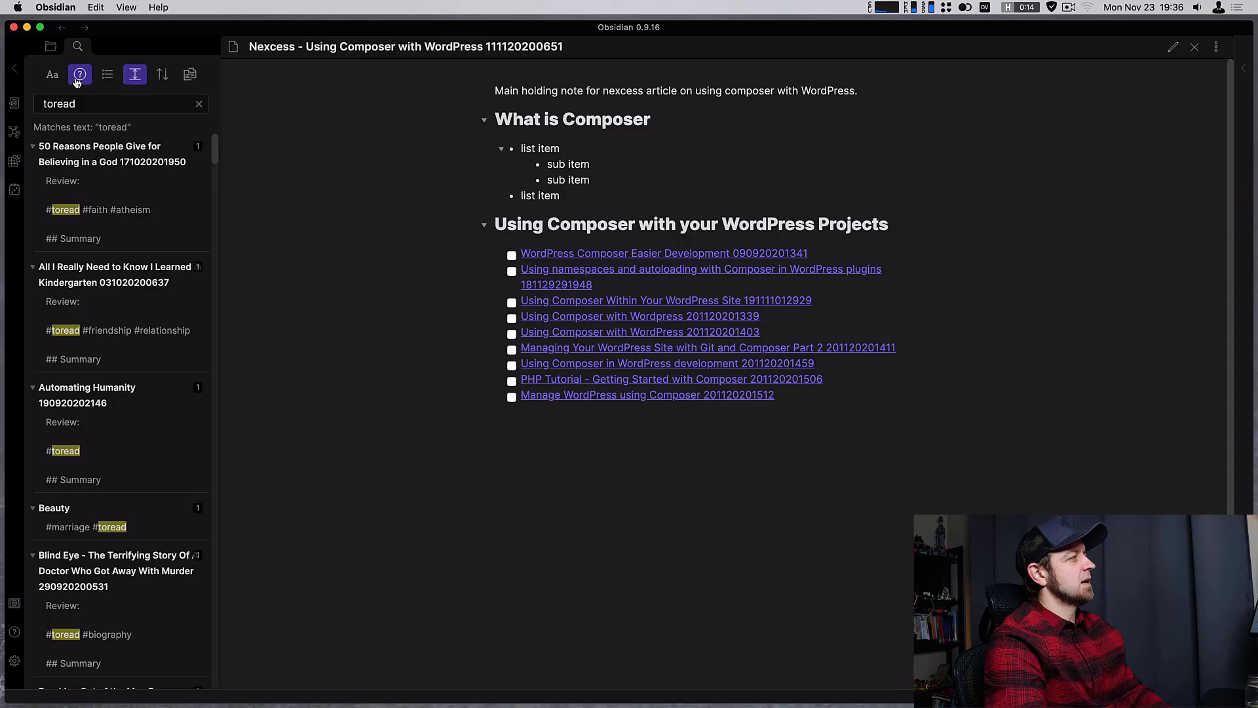
click(104, 103)
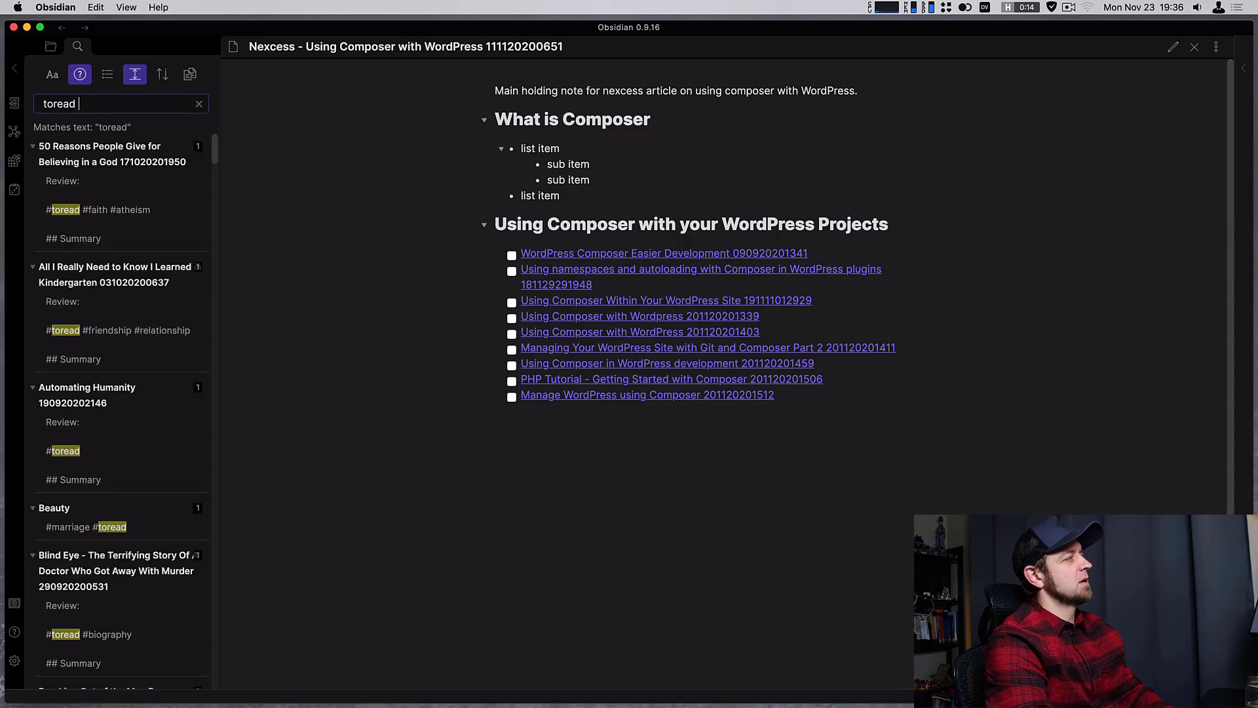
text(OR marria)
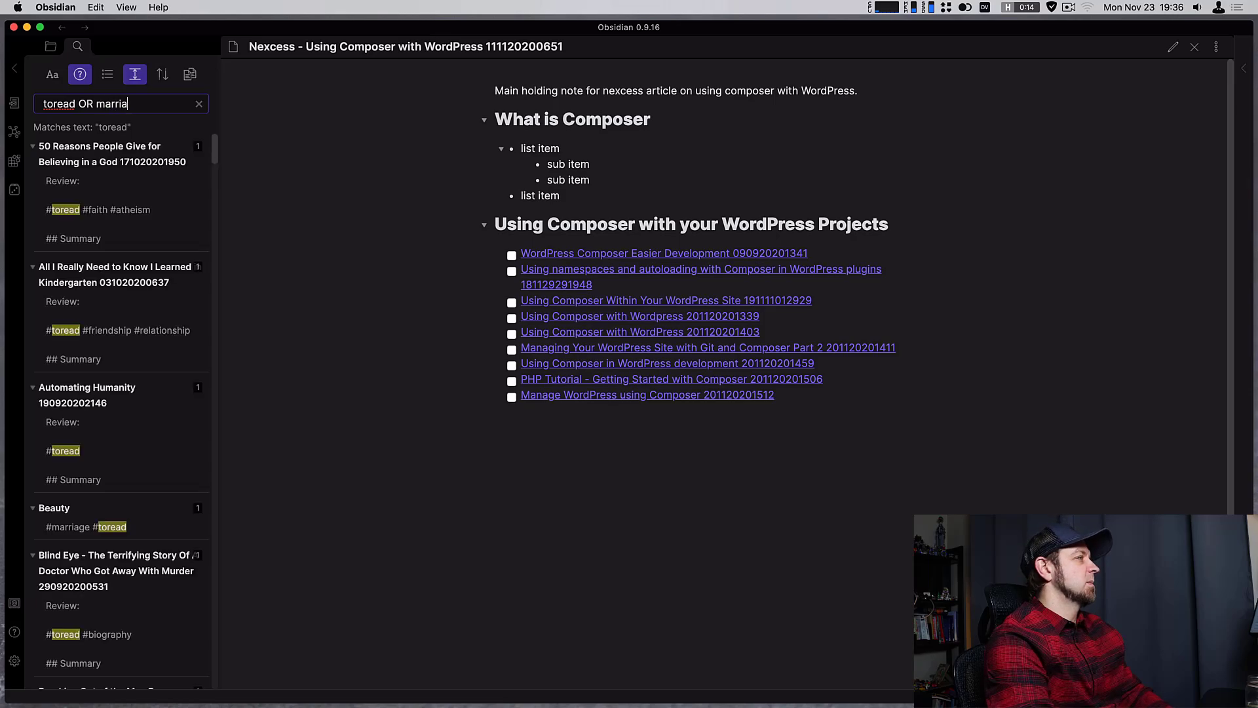
text(ge)
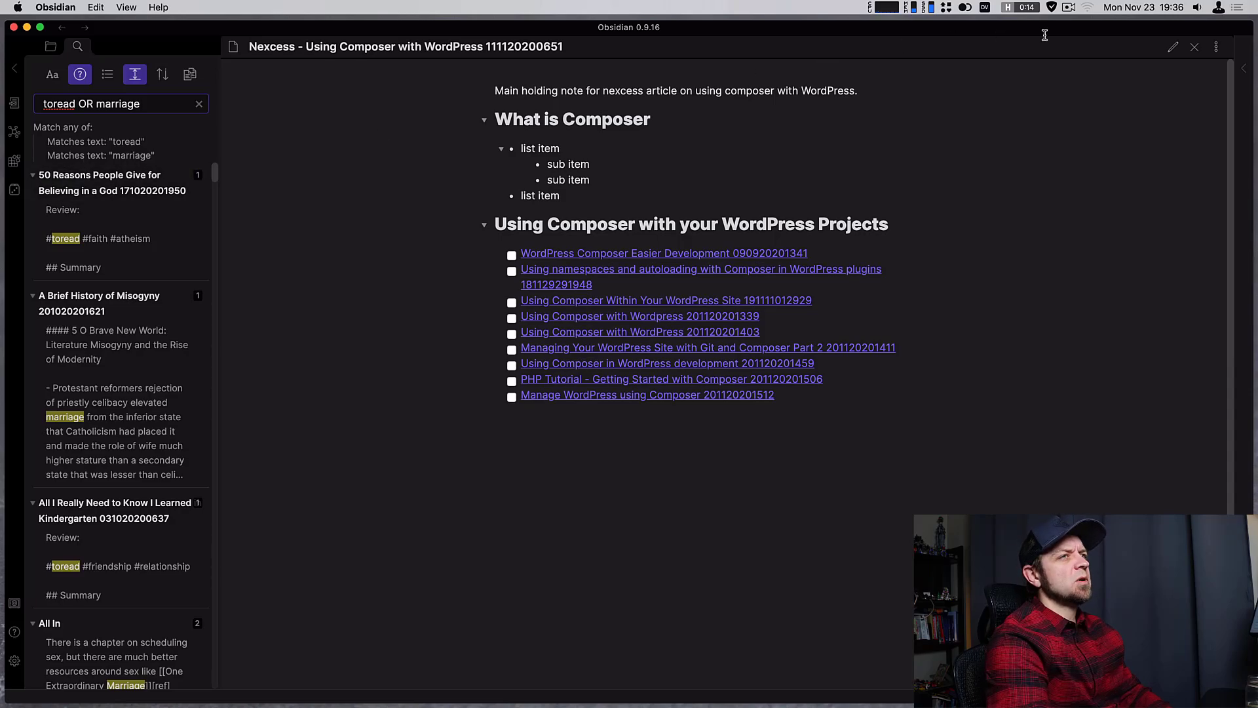
Step: Open the WordPress Composer Easier Development note and toggle context lines in its backlinks
click(1245, 70)
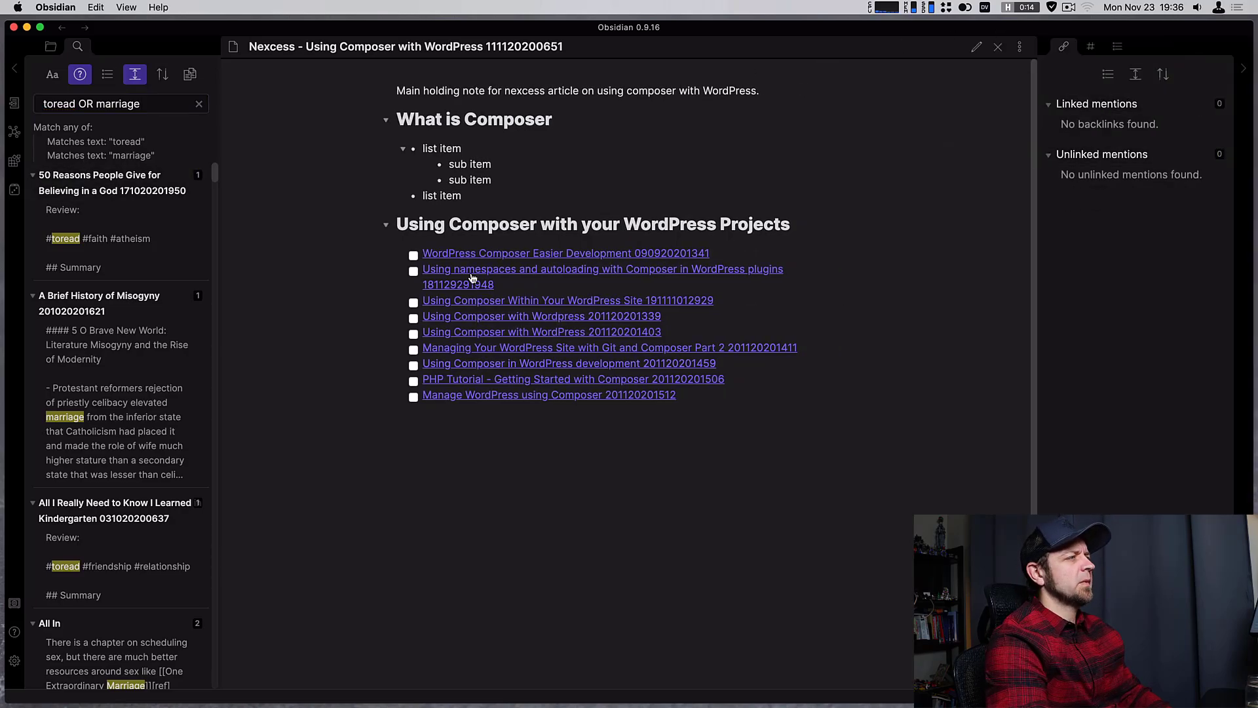
click(503, 254)
click(1135, 75)
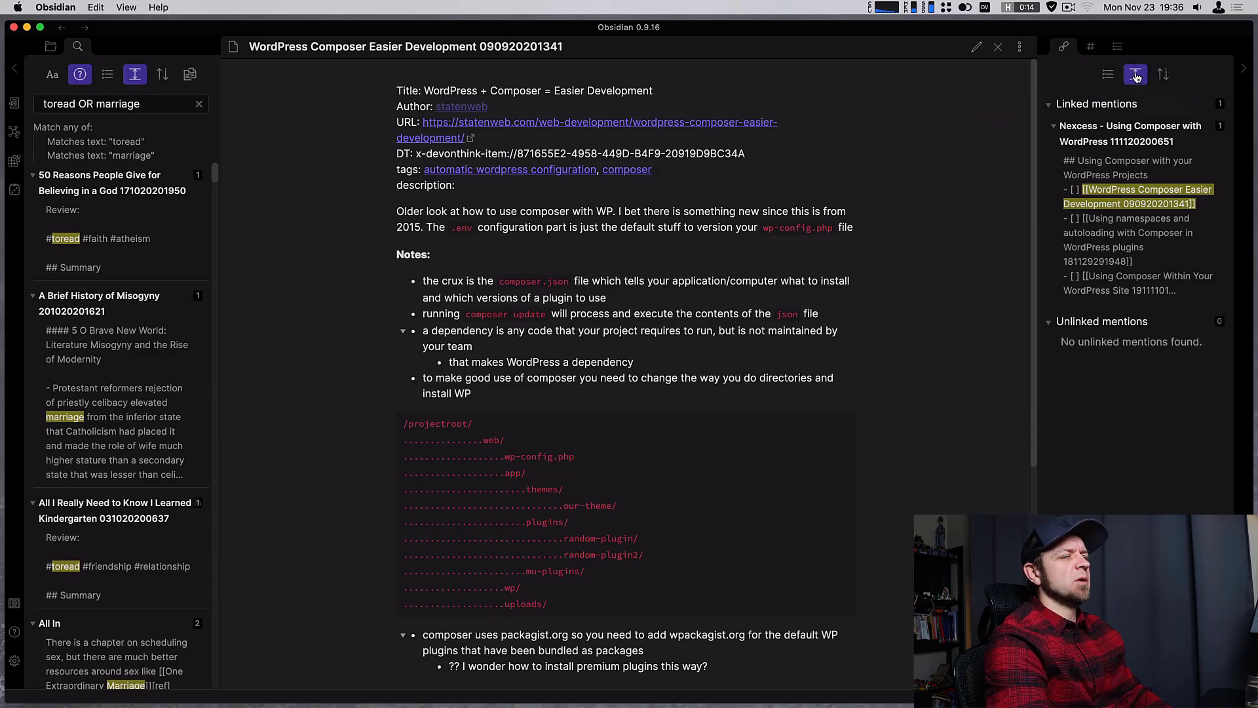
click(1137, 77)
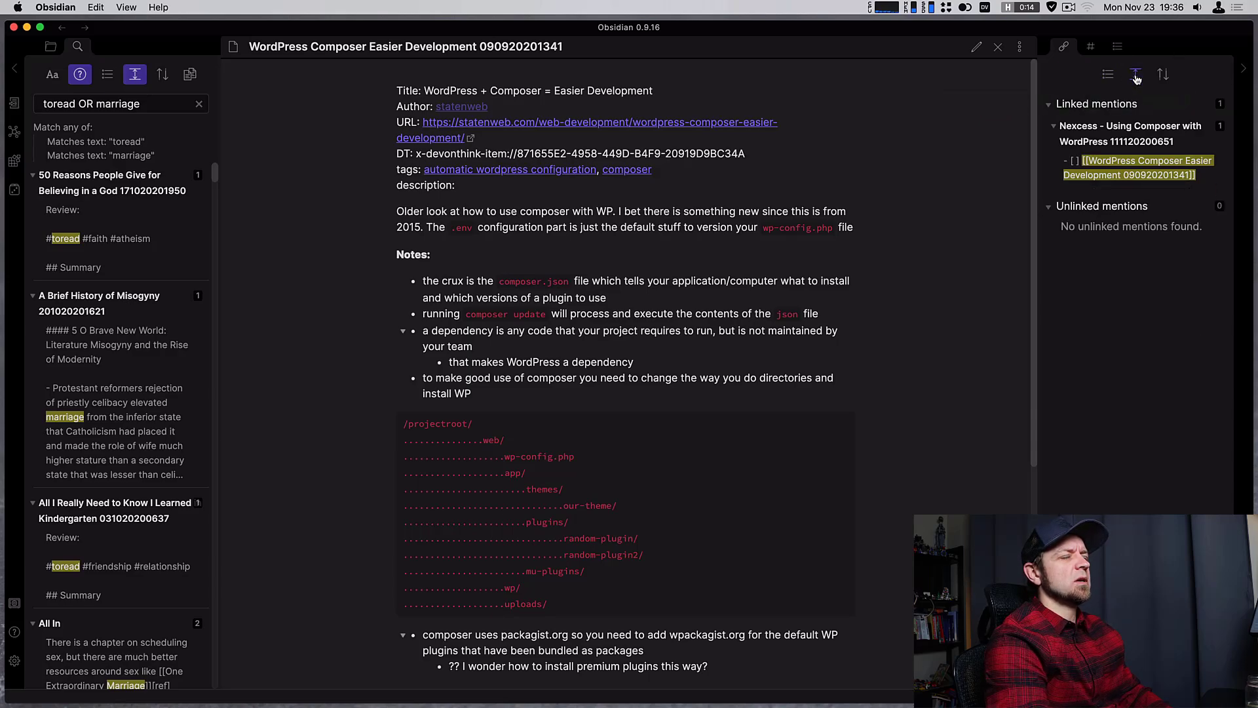
click(1137, 78)
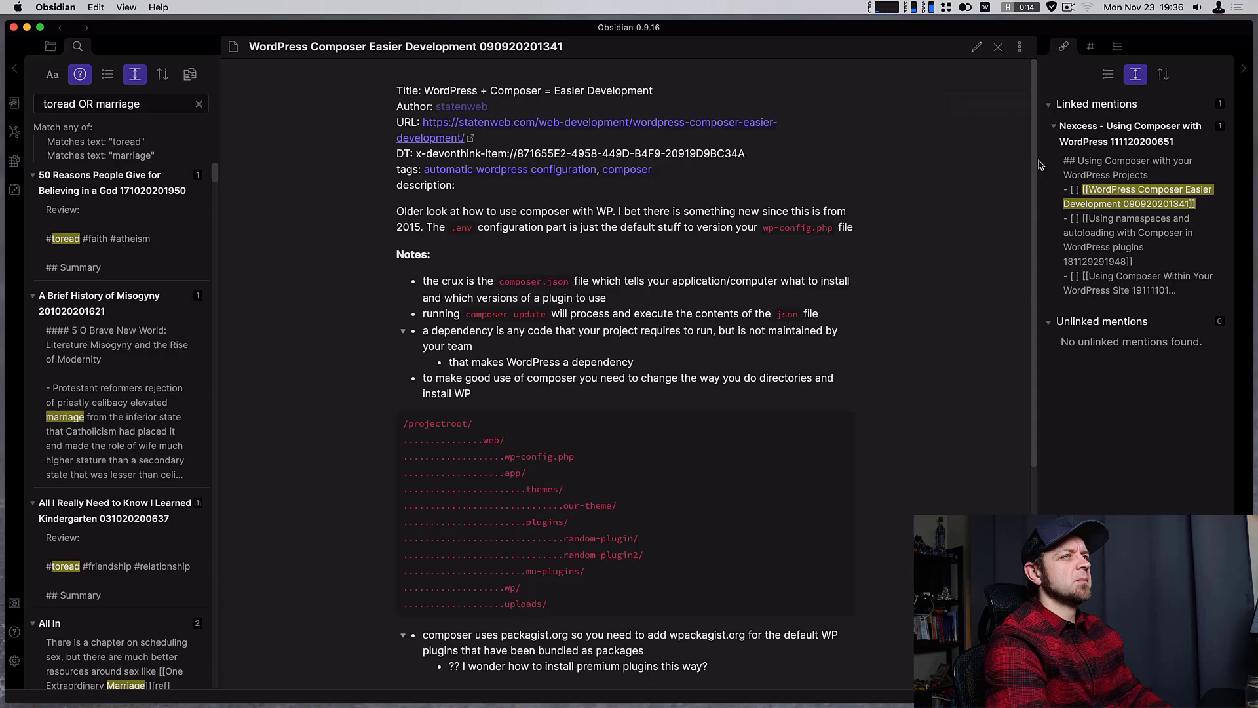
Step: Return to the Nexcess note via its mention, collapse the backlinks pane, and invoke Alfred
click(1112, 134)
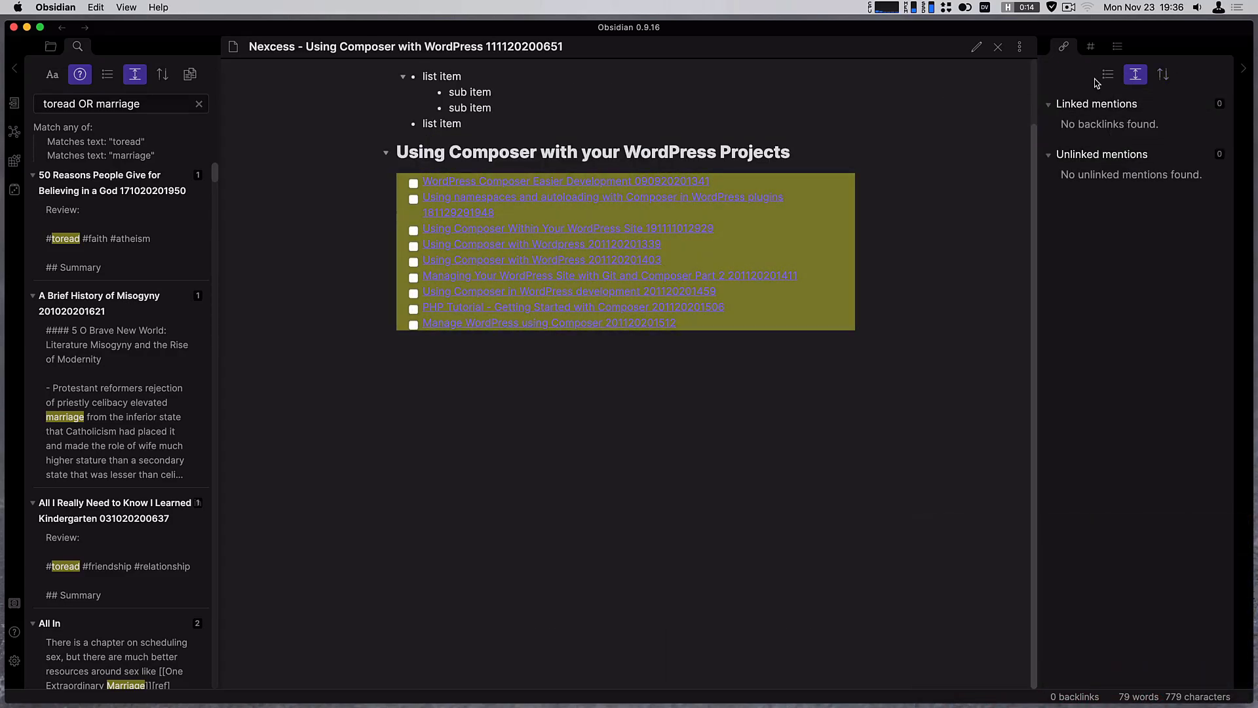
click(1242, 71)
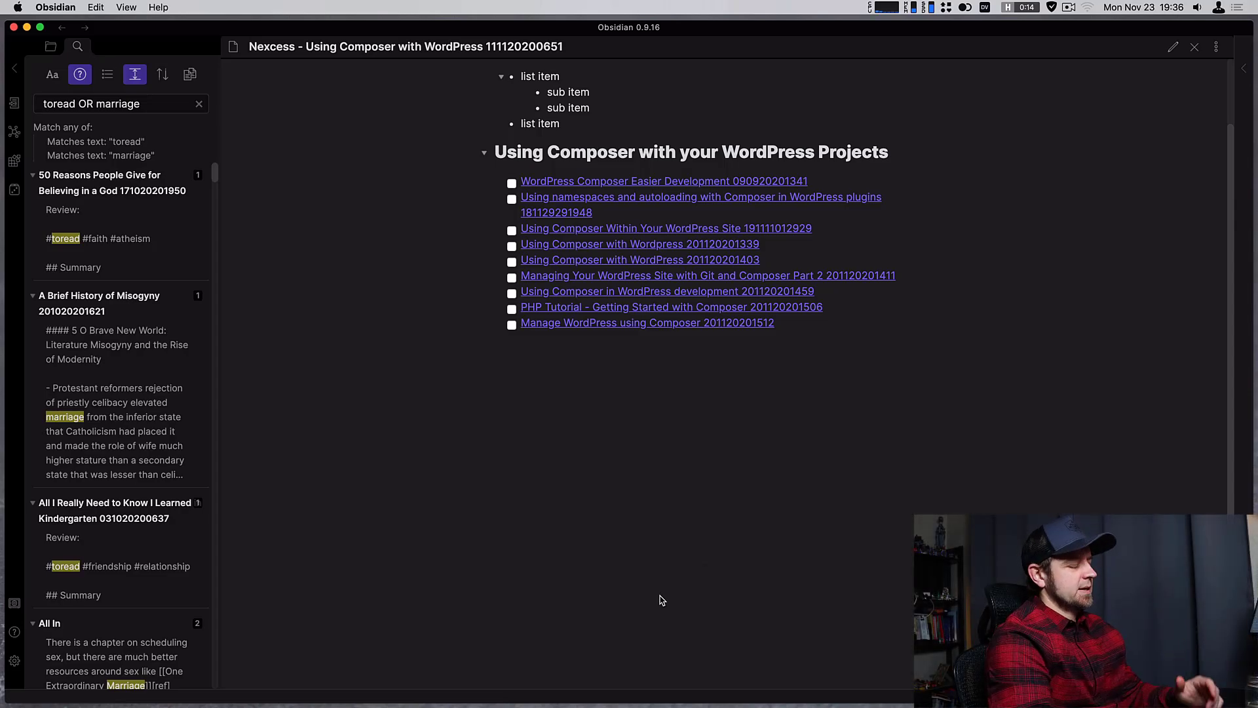
key(super+space)
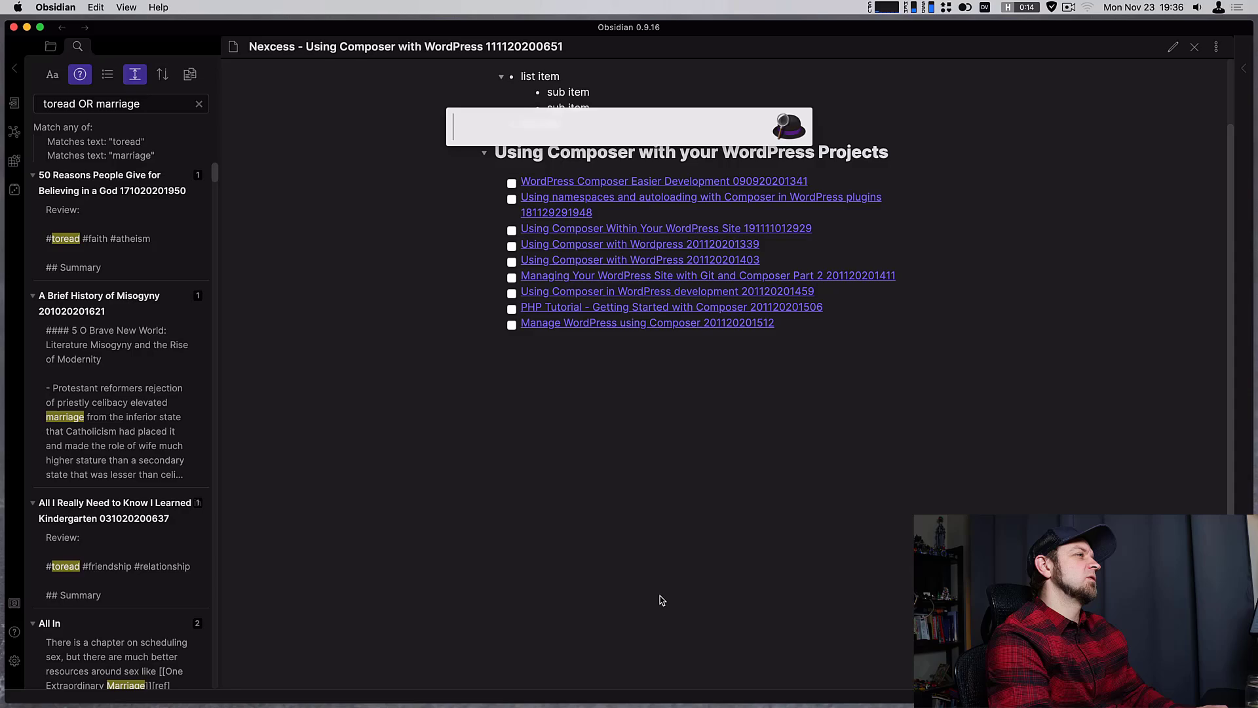
Step: Run the URL obsidian://search?vault=obsidian&query=men from Alfred
text(obsidian)
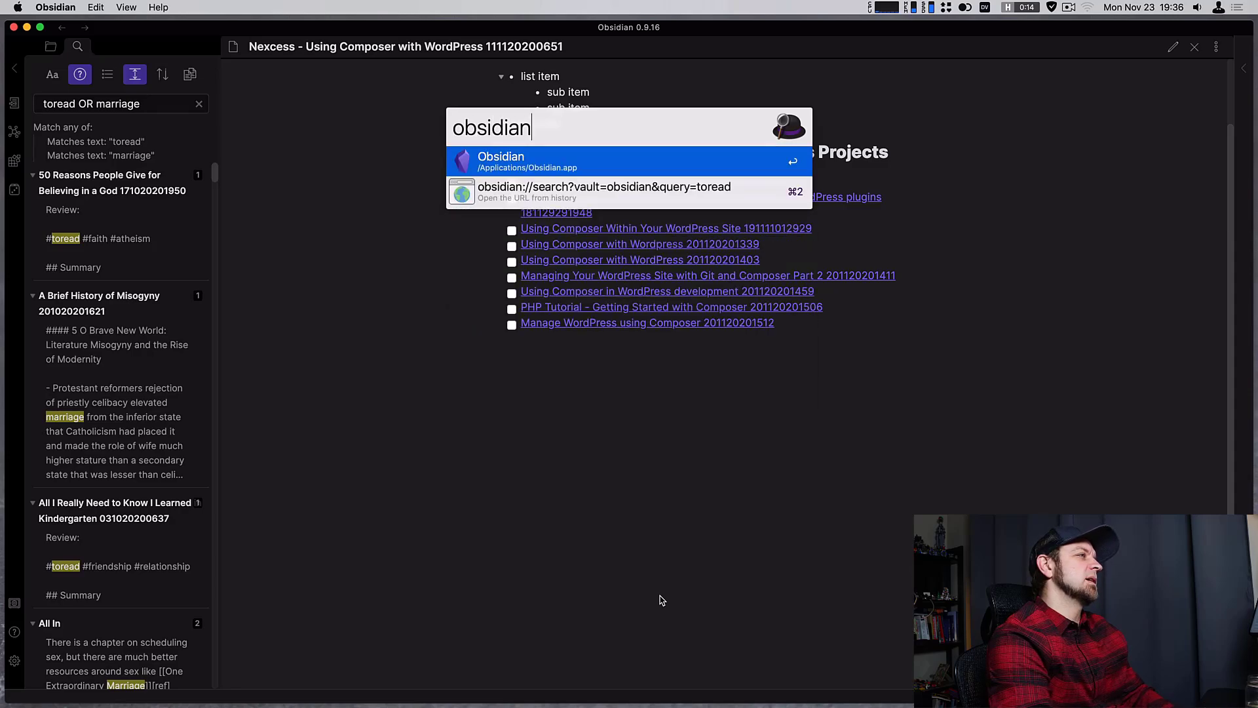
text(://sea)
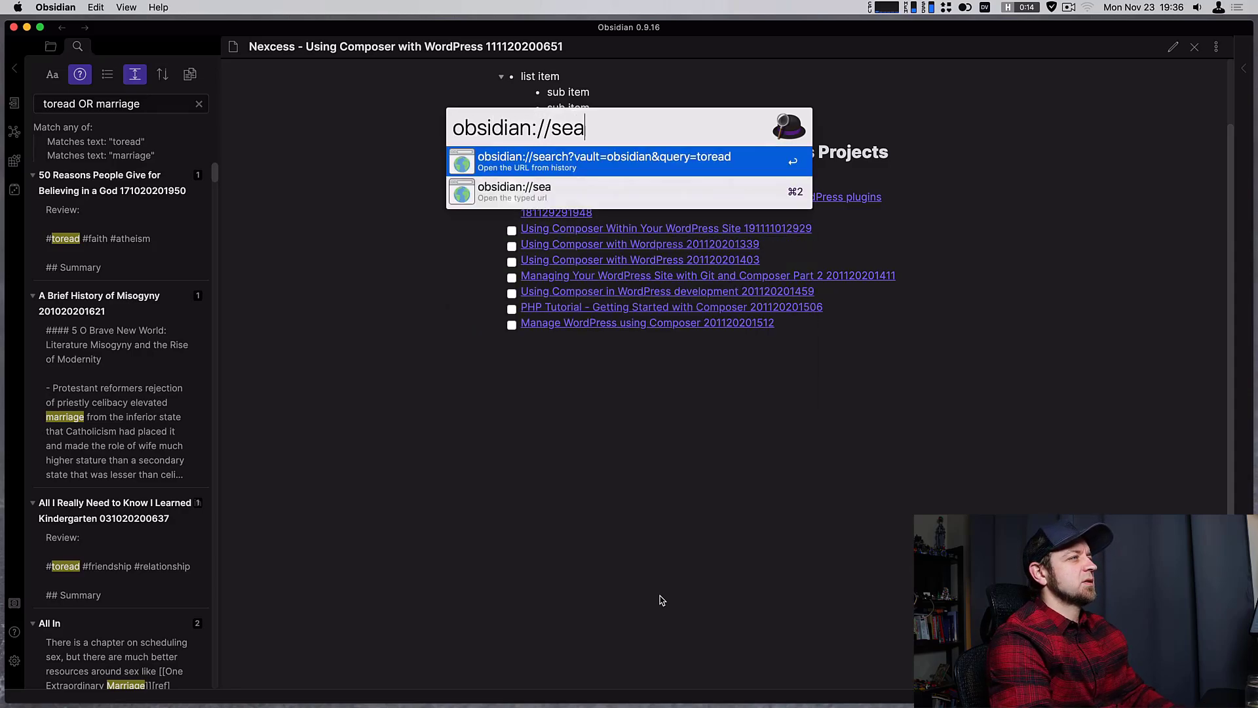
text(rch?vault)
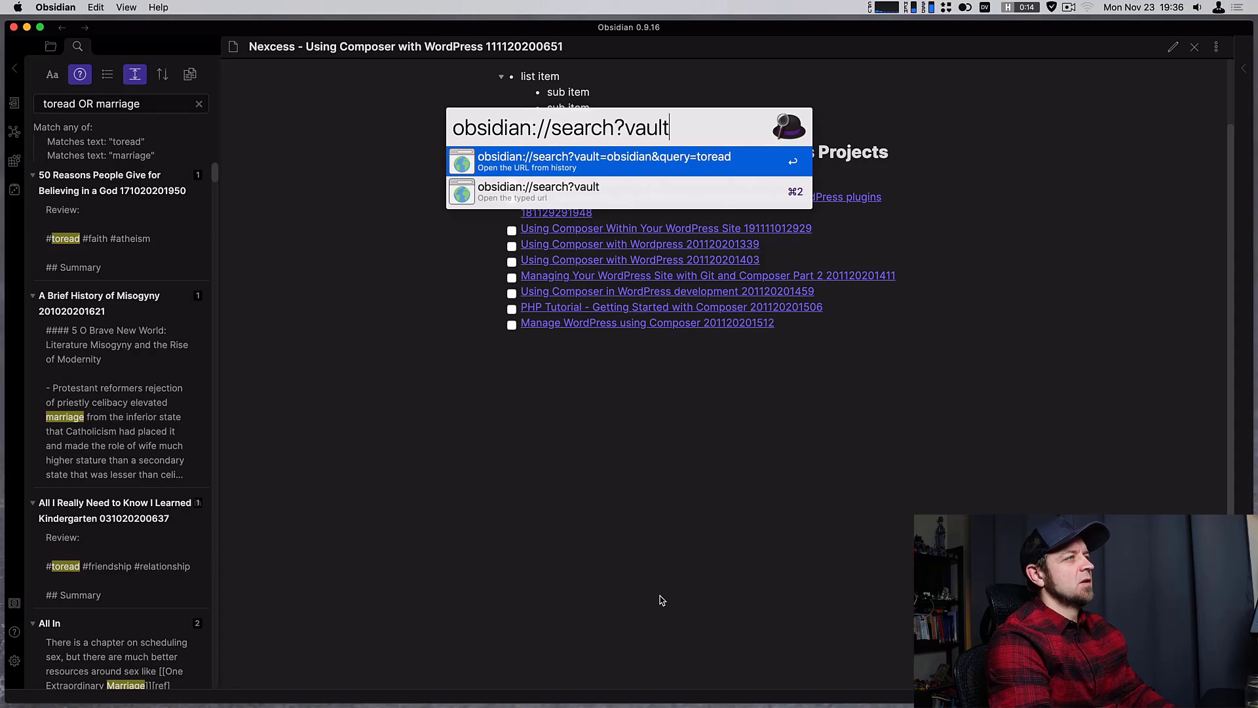
text(=)
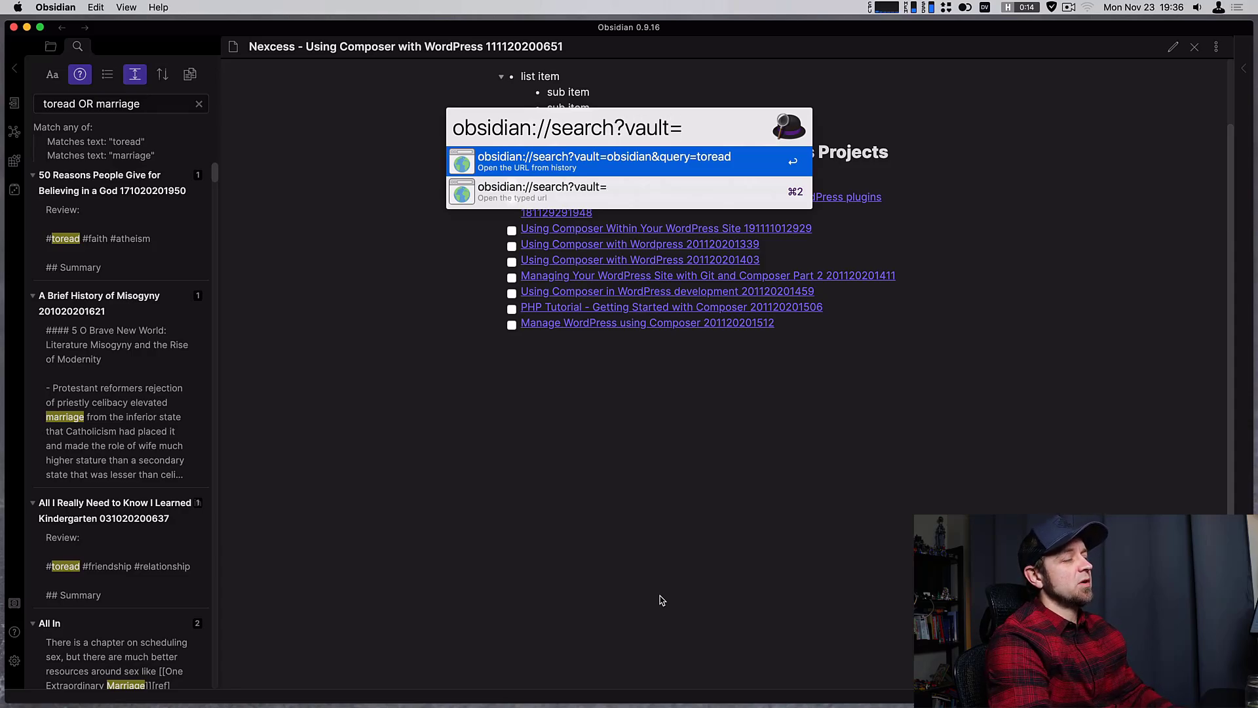
text(obsidian)
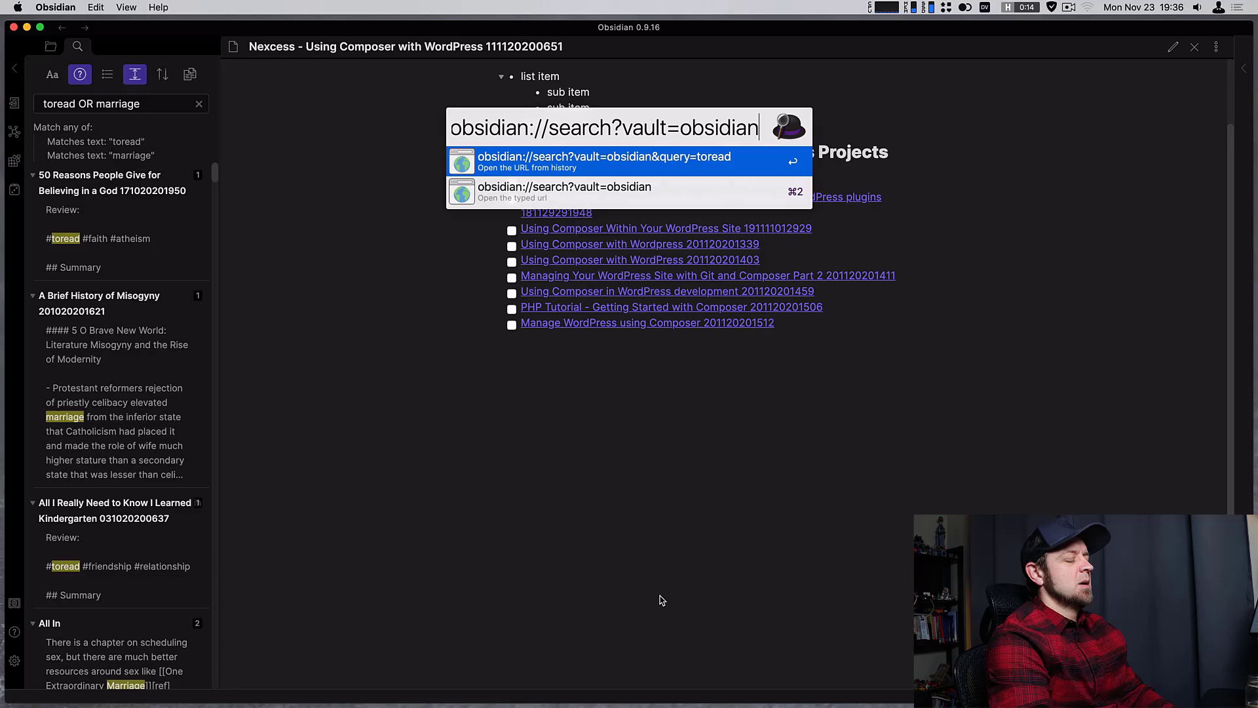
text(%20)
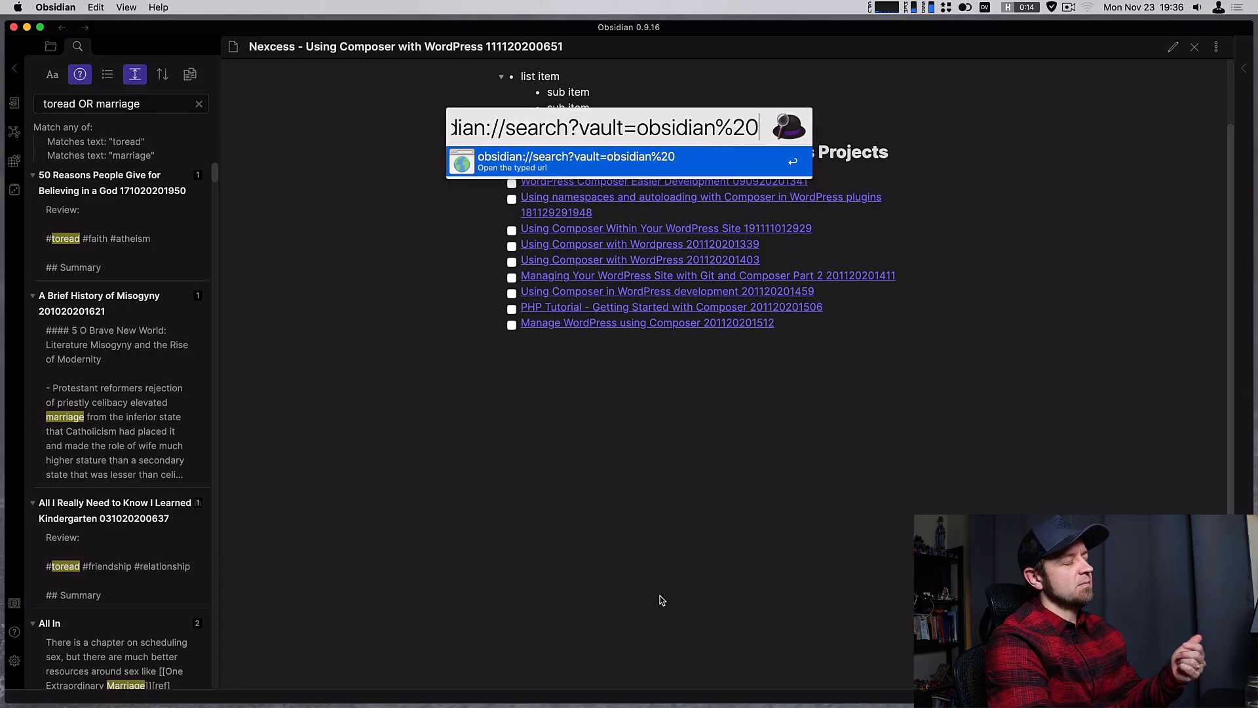
text(vault)
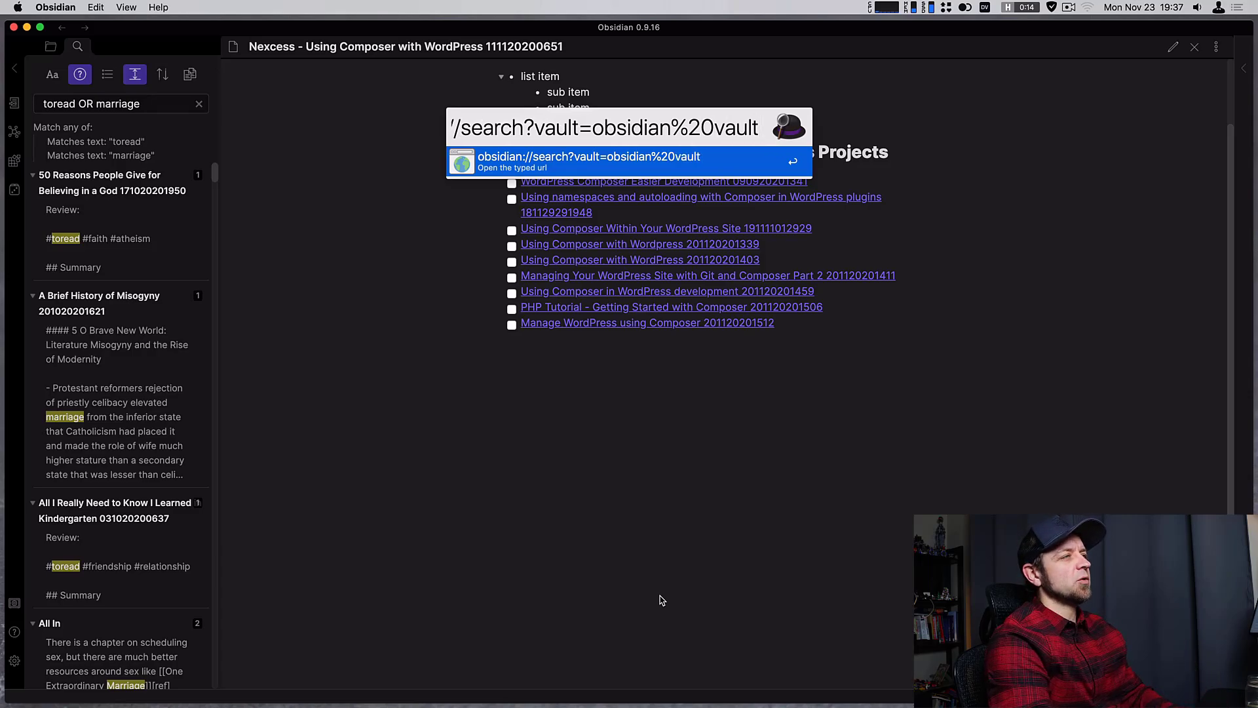
key(BackSpace)
key(BackSpace)
key(BackSpace)
key(BackSpace)
key(BackSpace)
key(BackSpace)
key(BackSpace)
key(BackSpace)
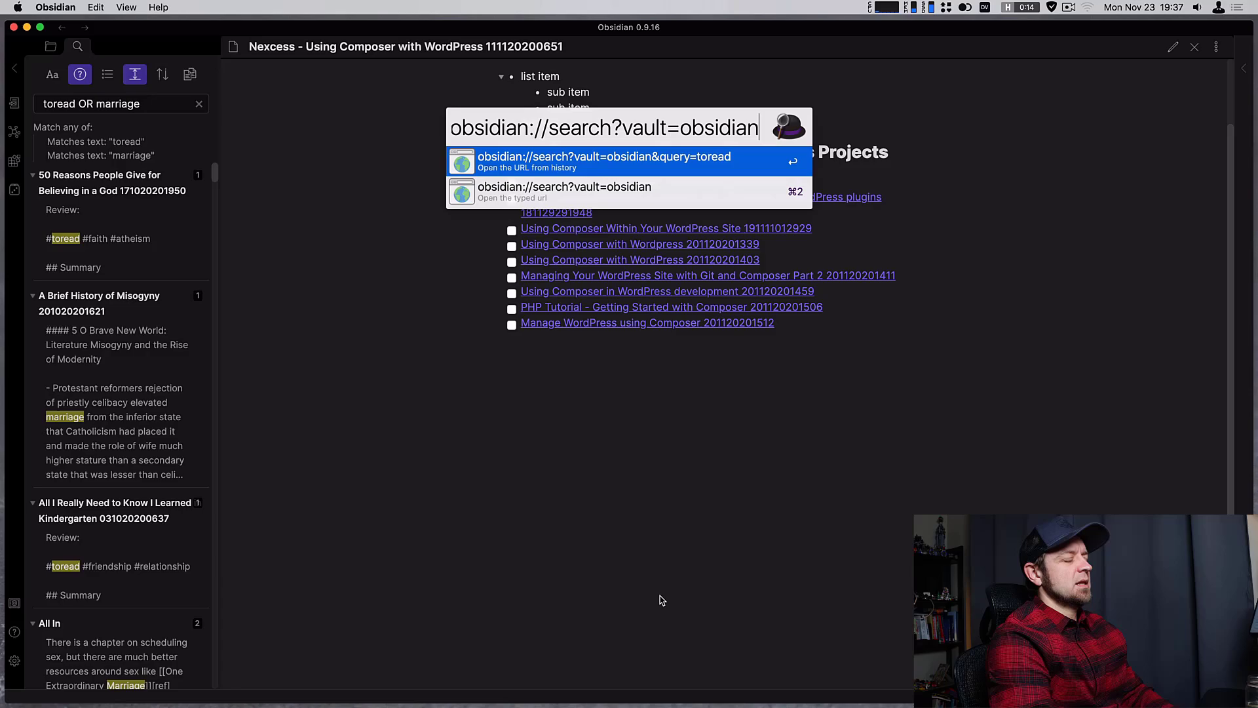
text(&)
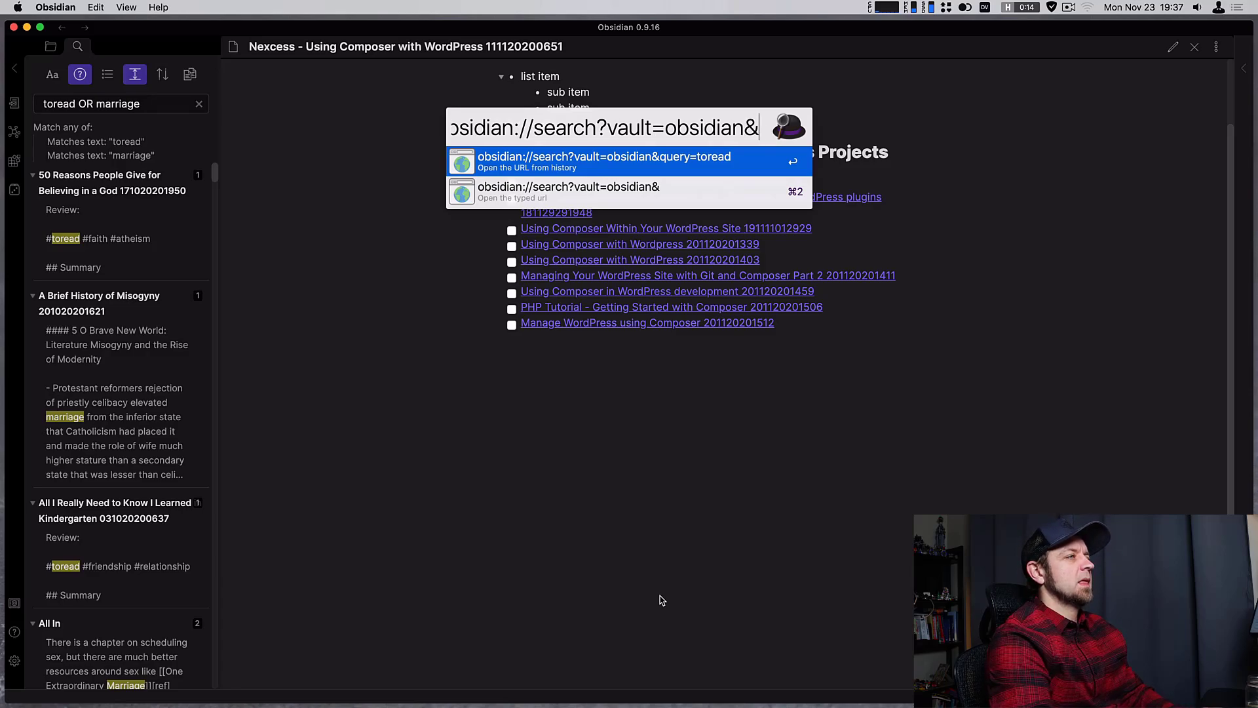
text(query)
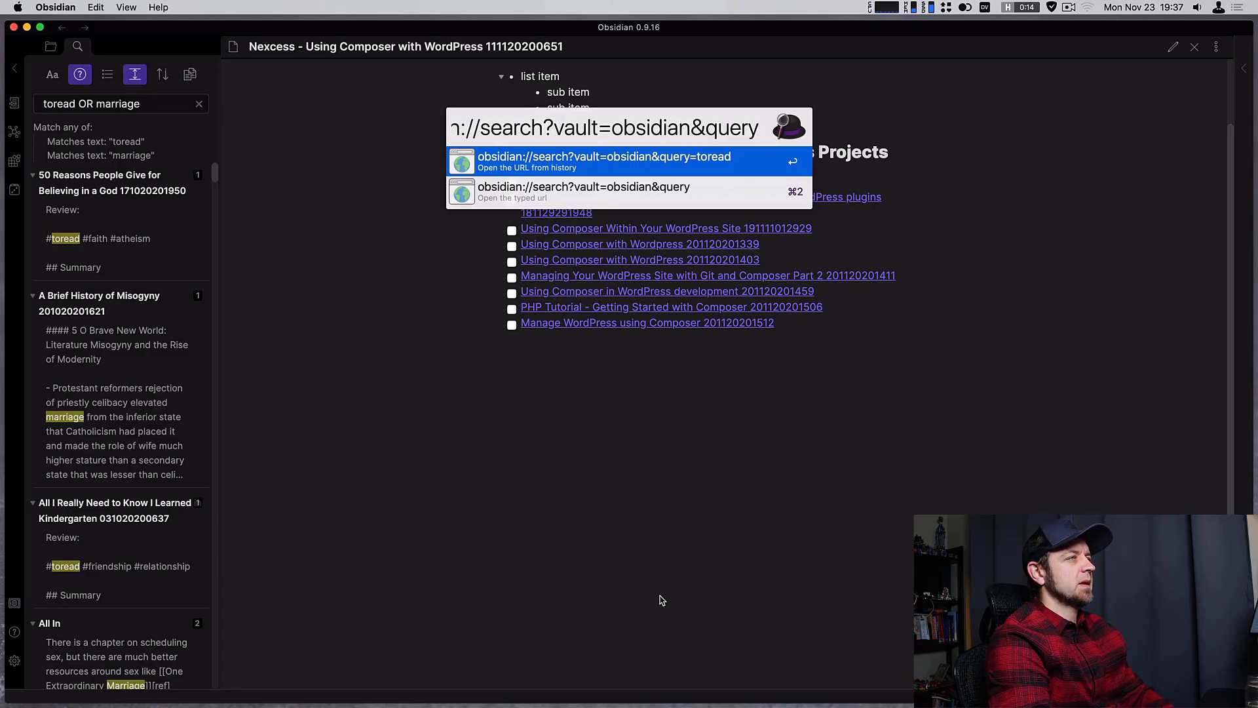
text(=)
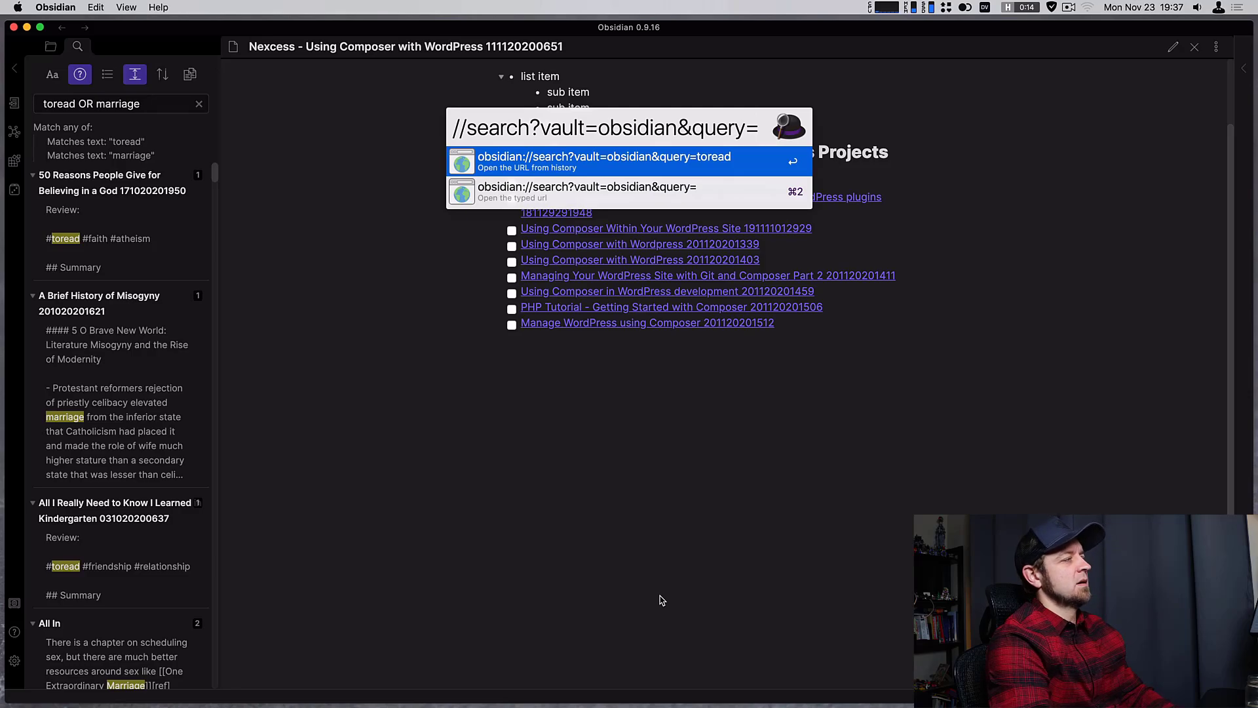
text(men)
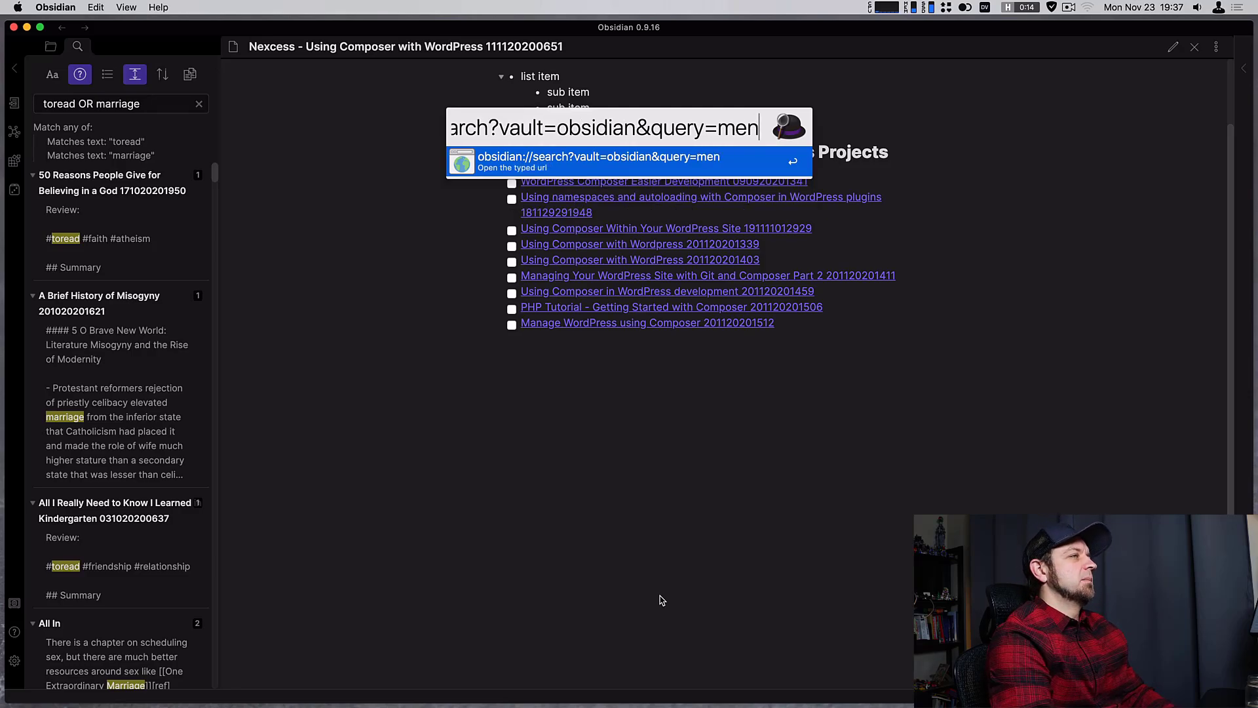
key(Return)
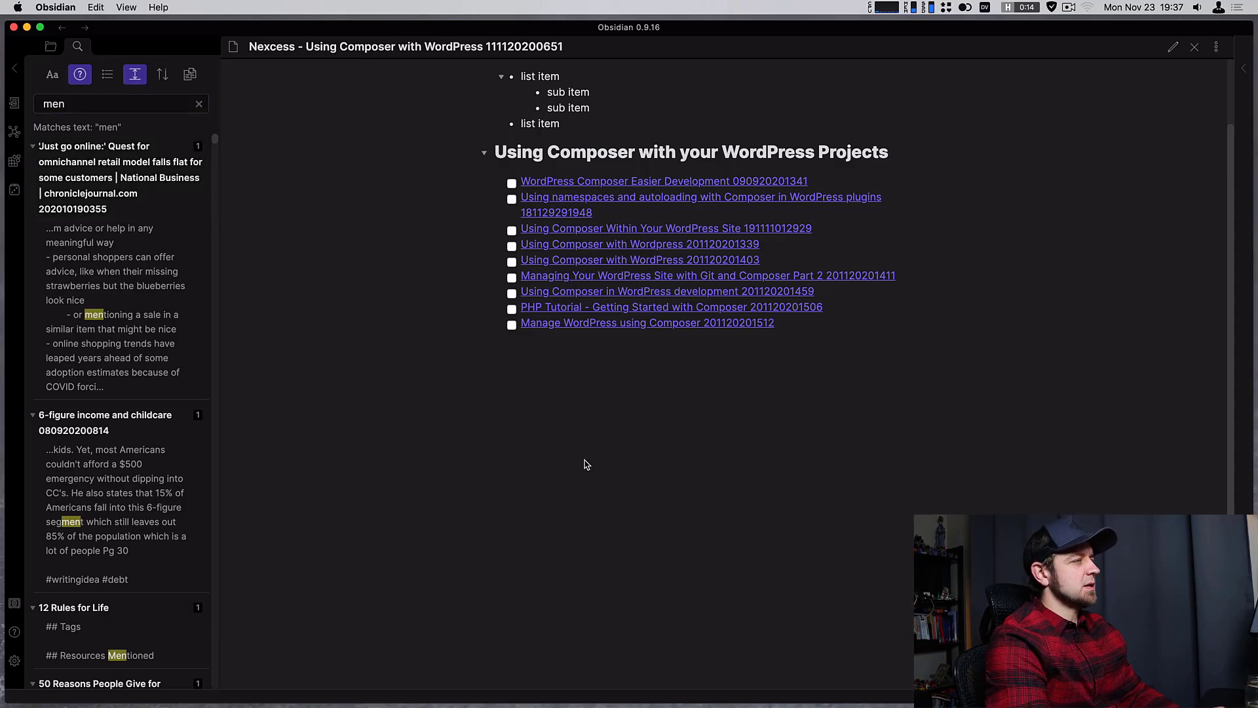
Step: Turn off Safe mode, enable Editor Syntax Highlight, and open the community plugins browser
key(super+comma)
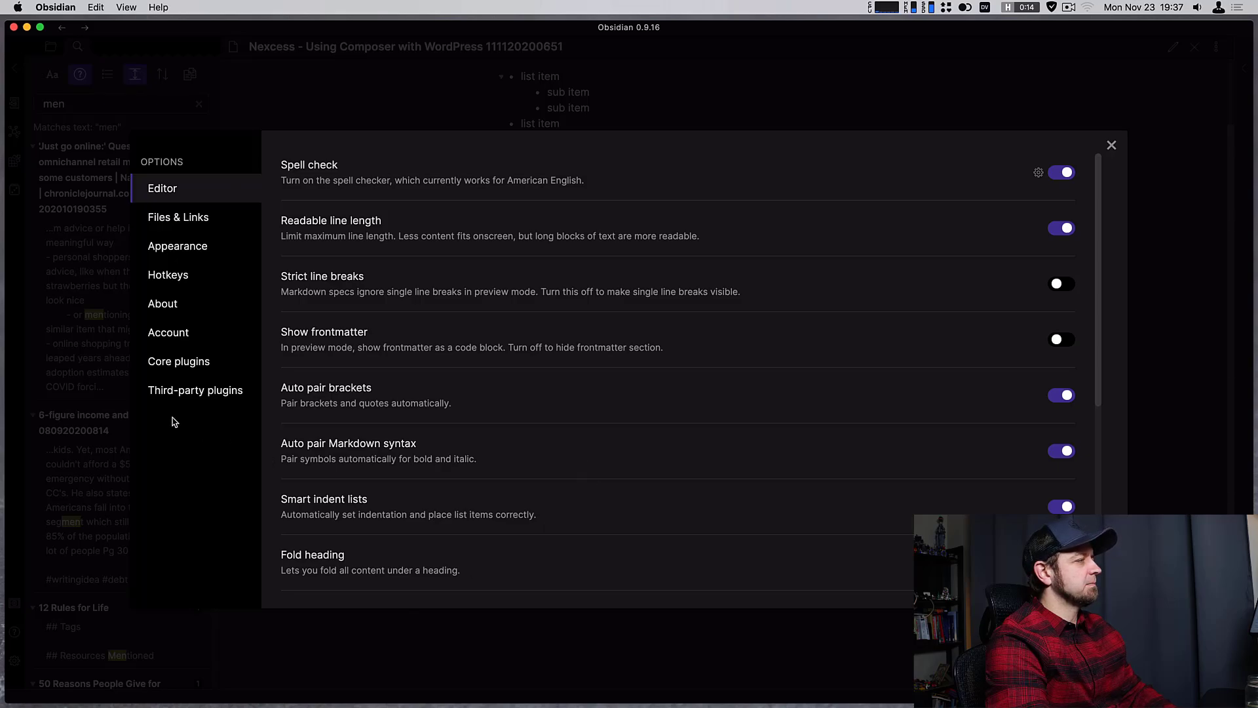
click(179, 394)
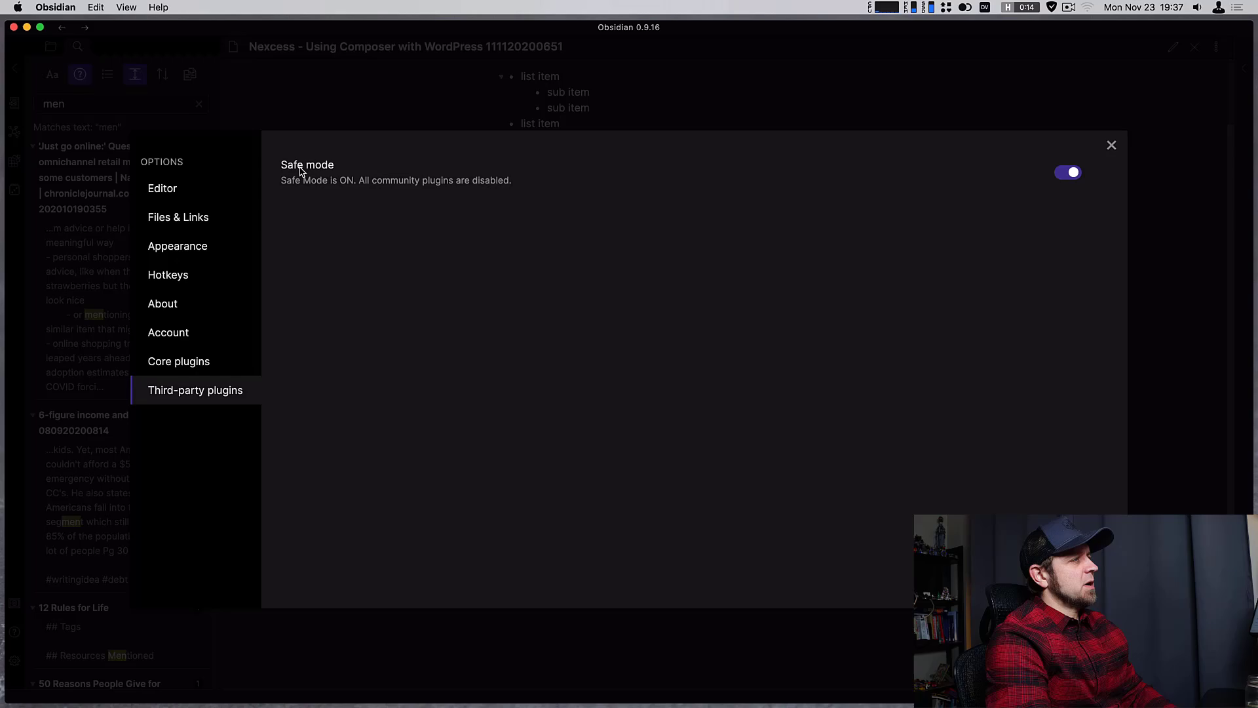
click(1070, 174)
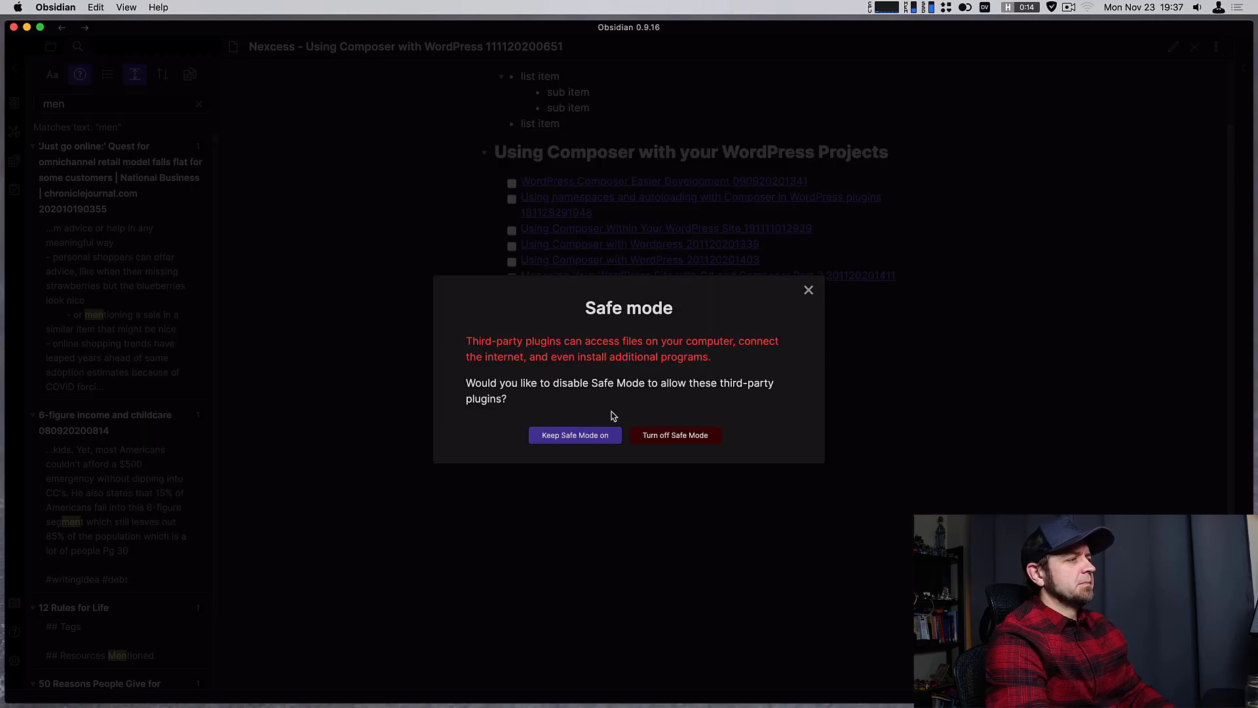
click(675, 435)
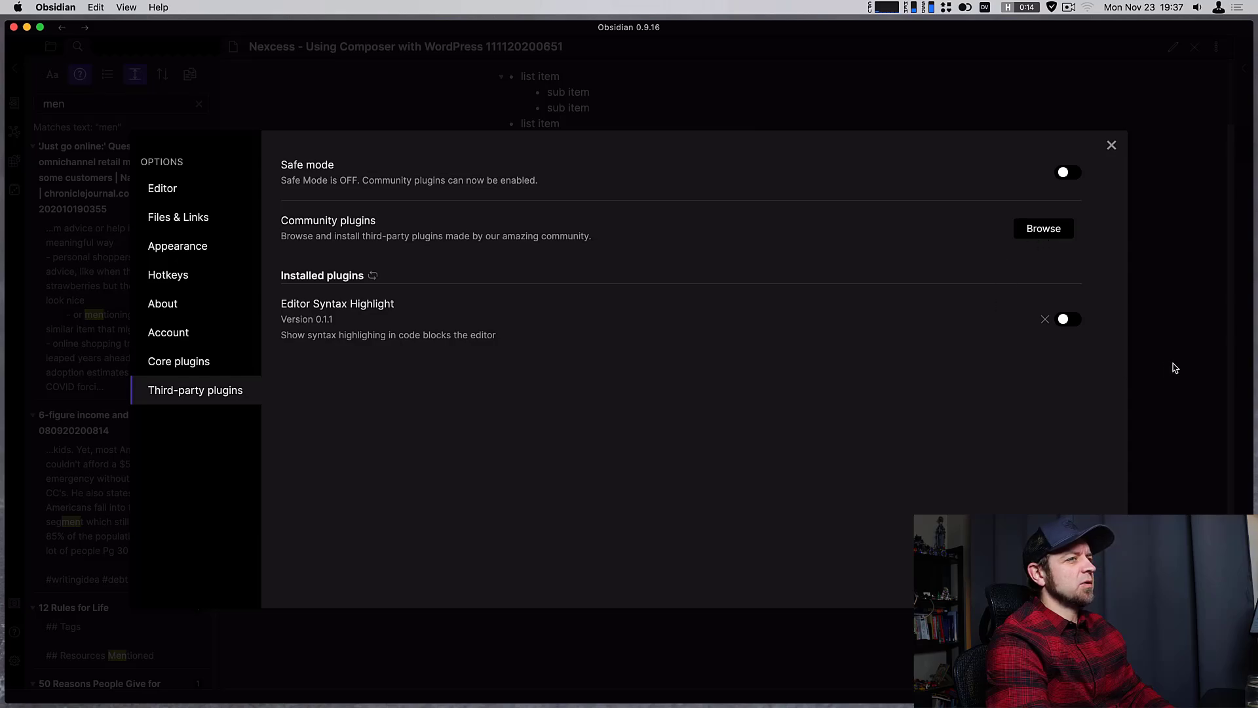
click(1070, 320)
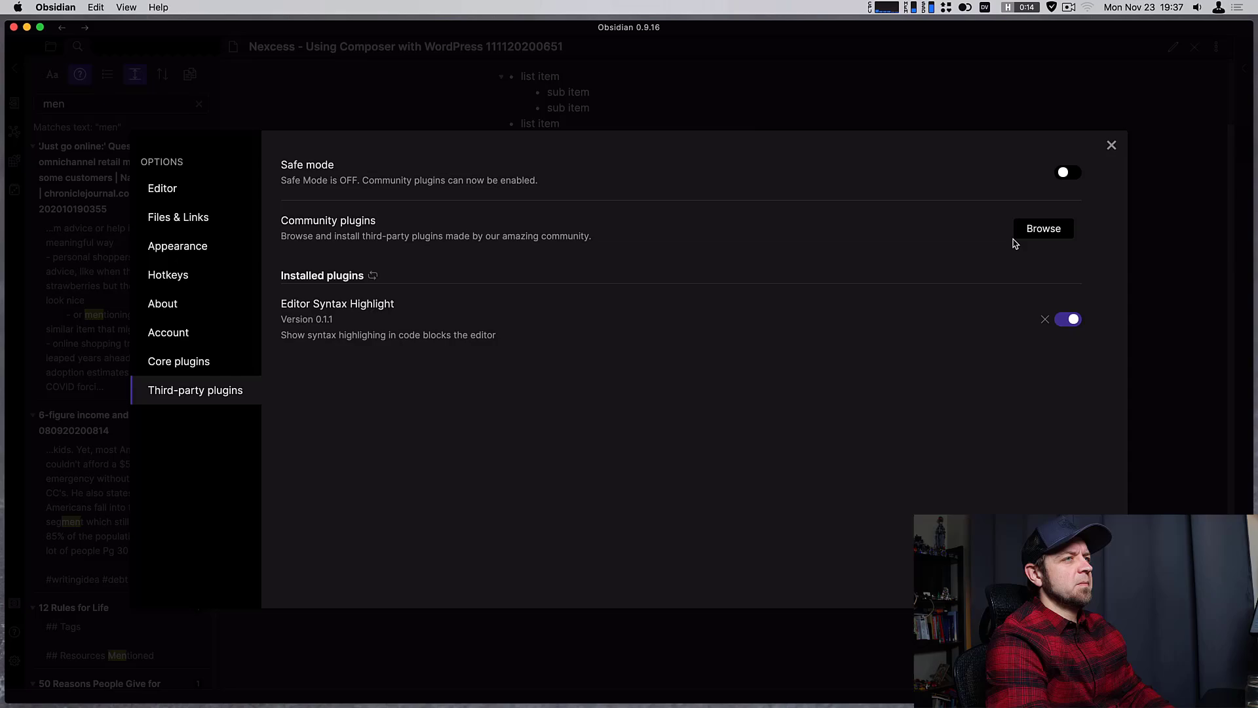
click(1035, 235)
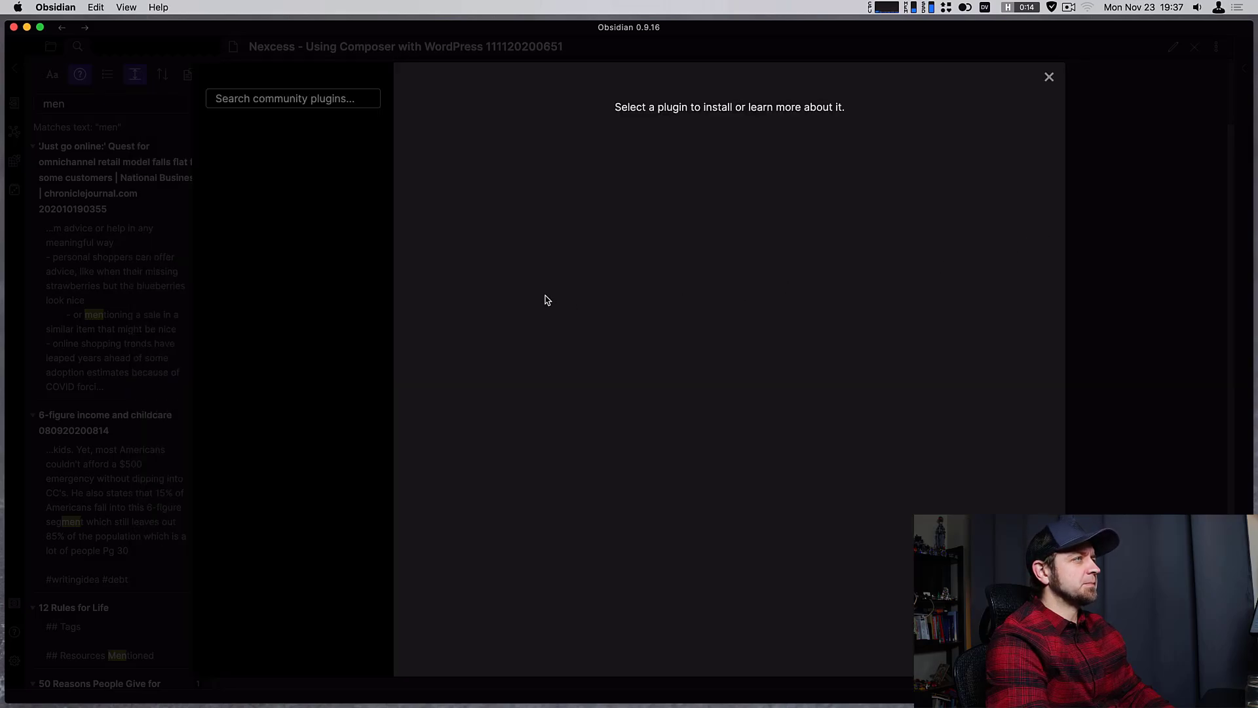
Step: Search community plugins for 'cal' and view the Calendar plugin's details
click(308, 97)
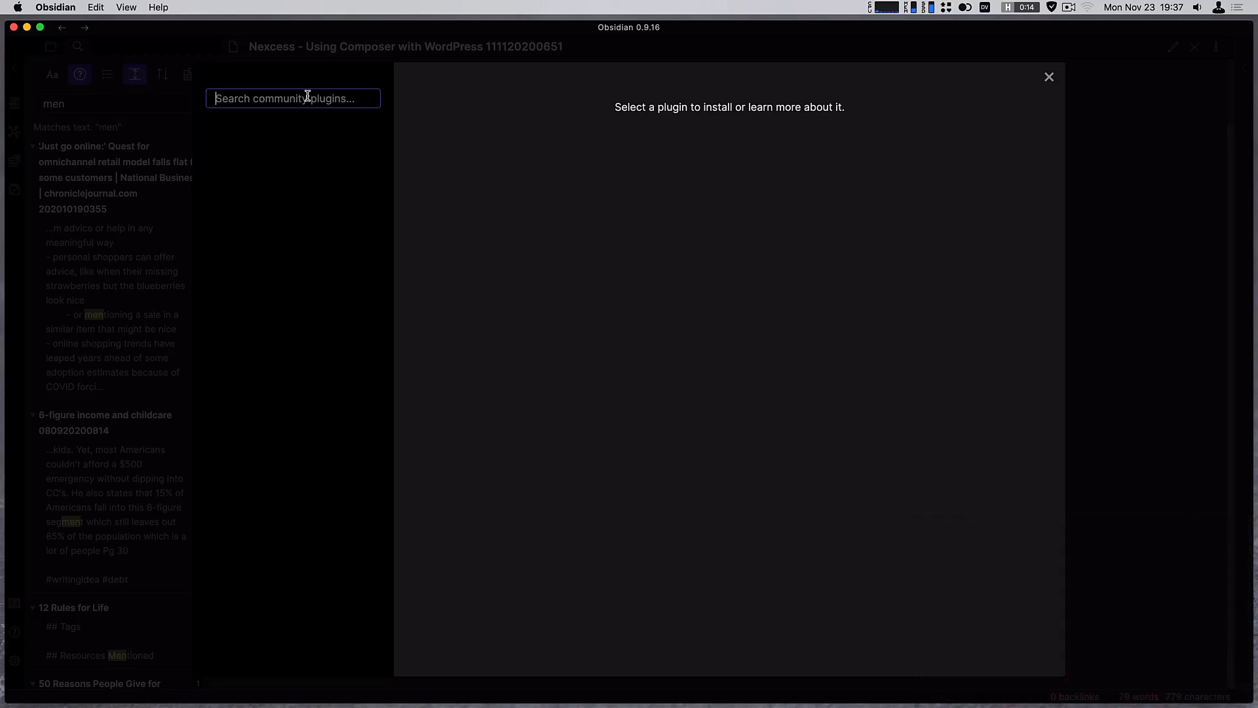
text(cal)
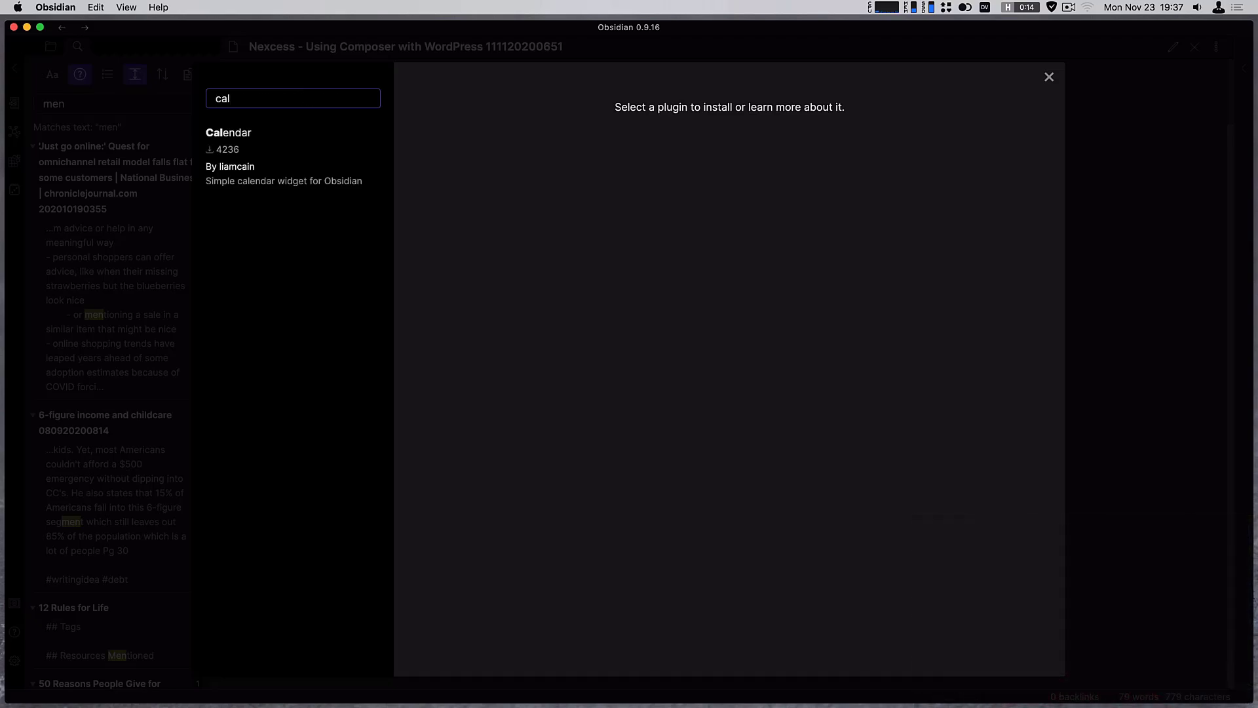
click(294, 171)
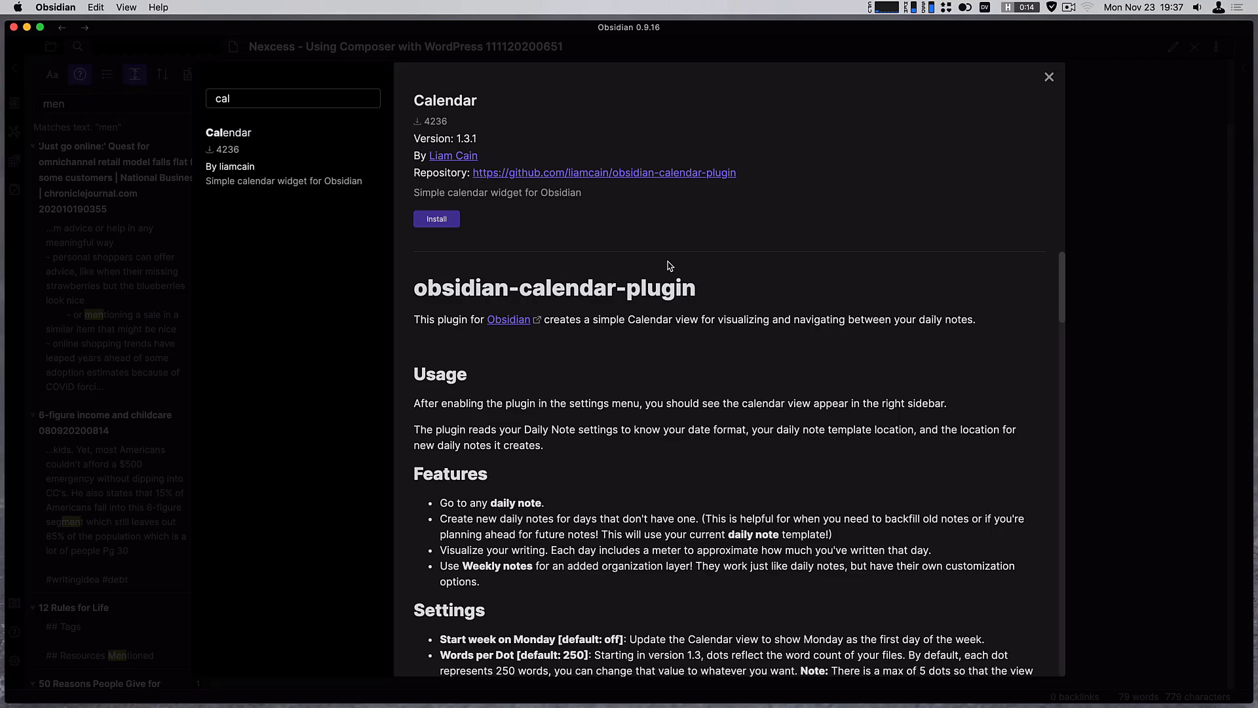
scroll(719, 504, down, 2)
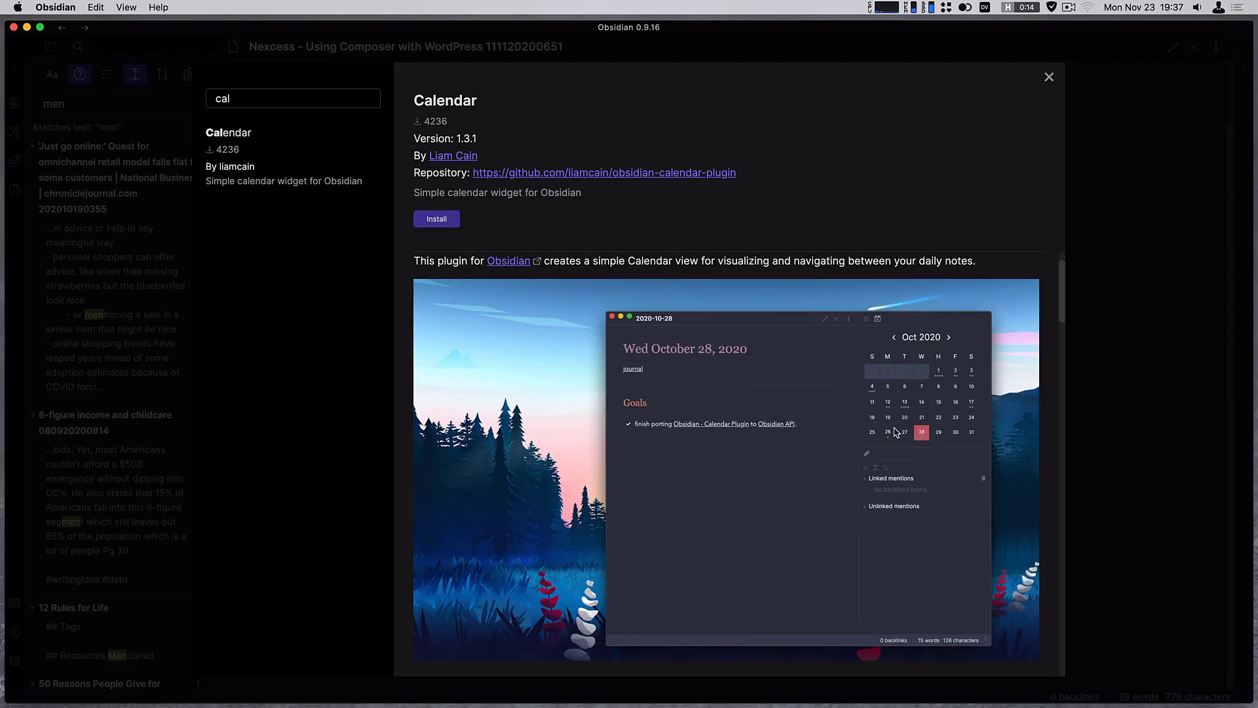
Step: Clear the search and view the Sliding Panes (Andy Matuschak Mode) plugin details
click(309, 99)
key(BackSpace)
key(BackSpace)
key(BackSpace)
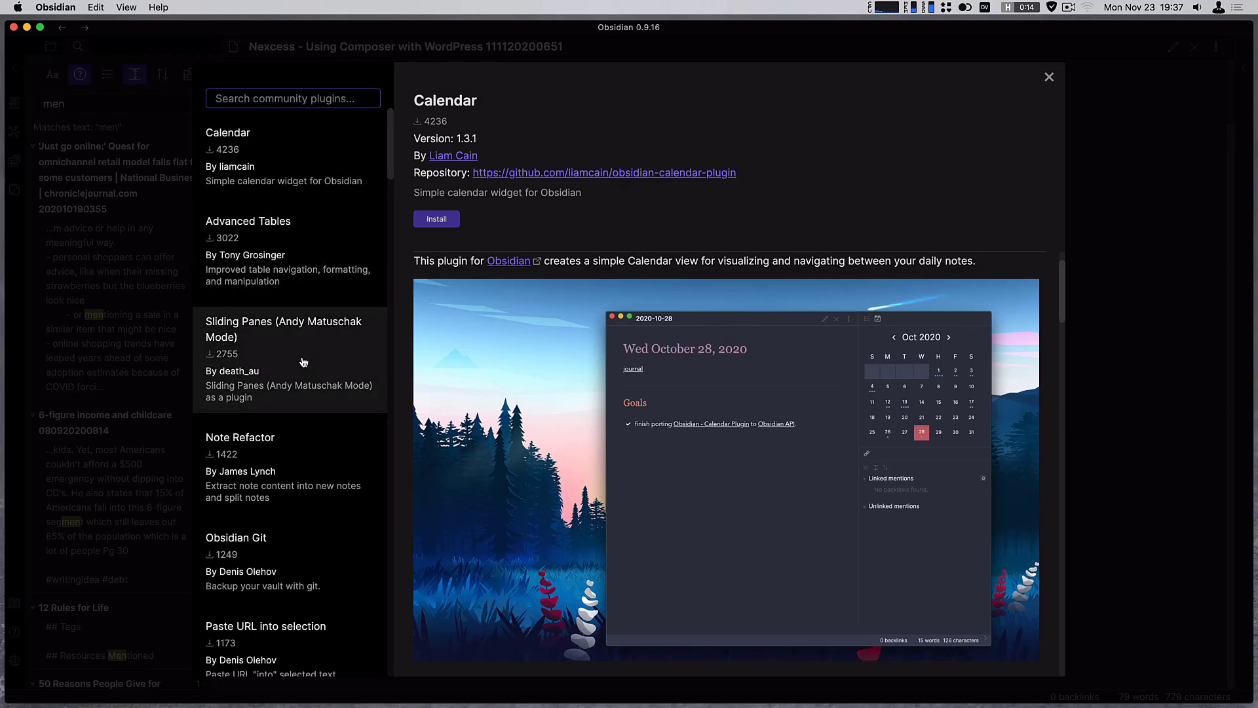
click(304, 360)
scroll(738, 532, down, 5)
scroll(738, 532, up, 8)
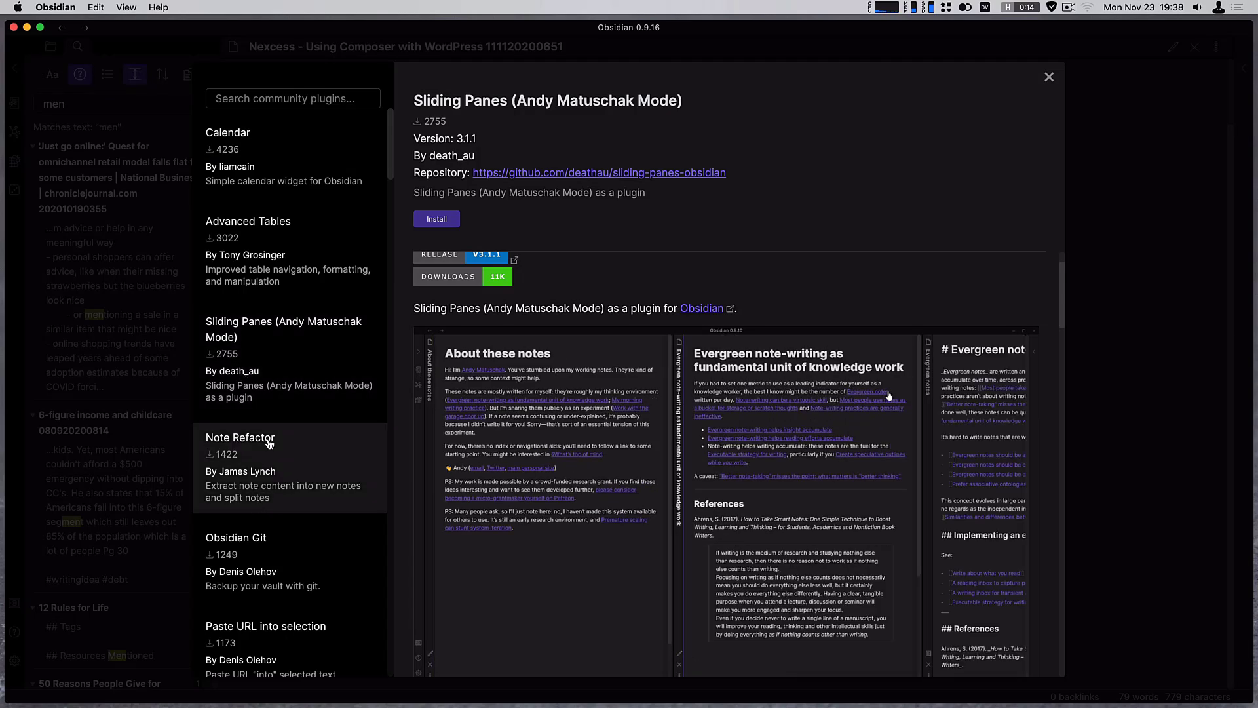
Step: View the Note Refactor, Editor Syntax Highlight, and Day Planner (0.5.3) plugin details in turn
click(326, 473)
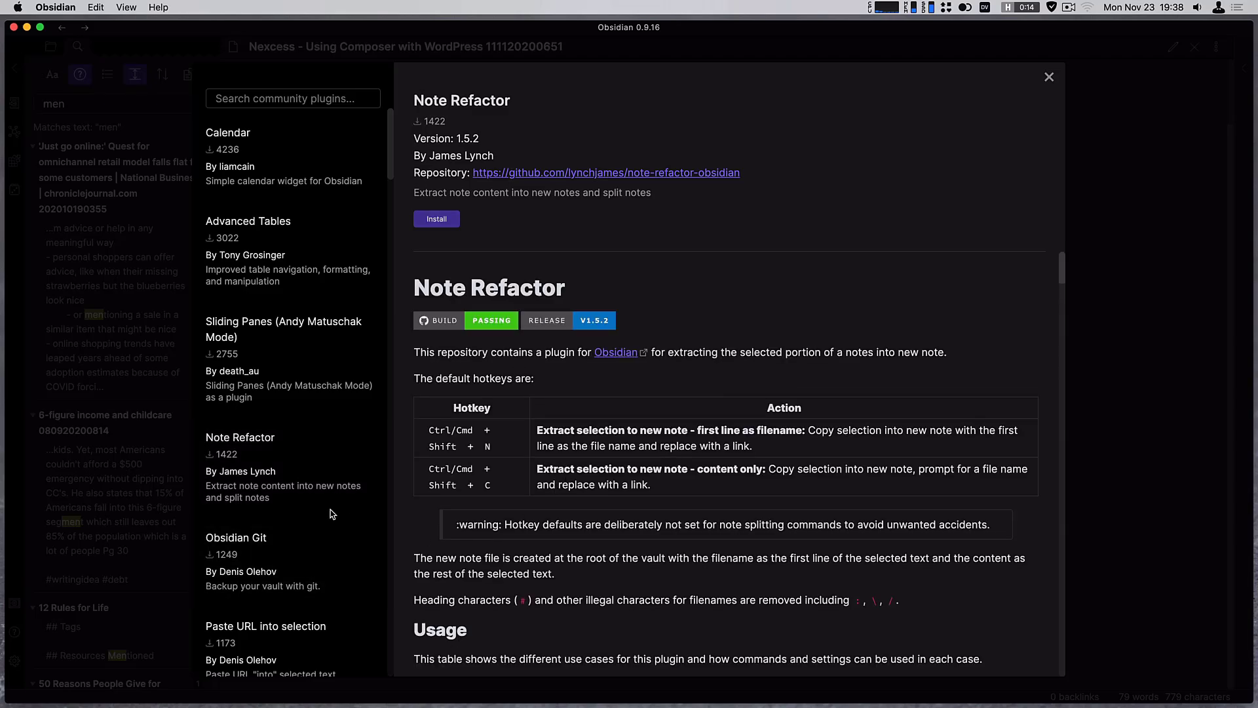
scroll(329, 515, down, 2)
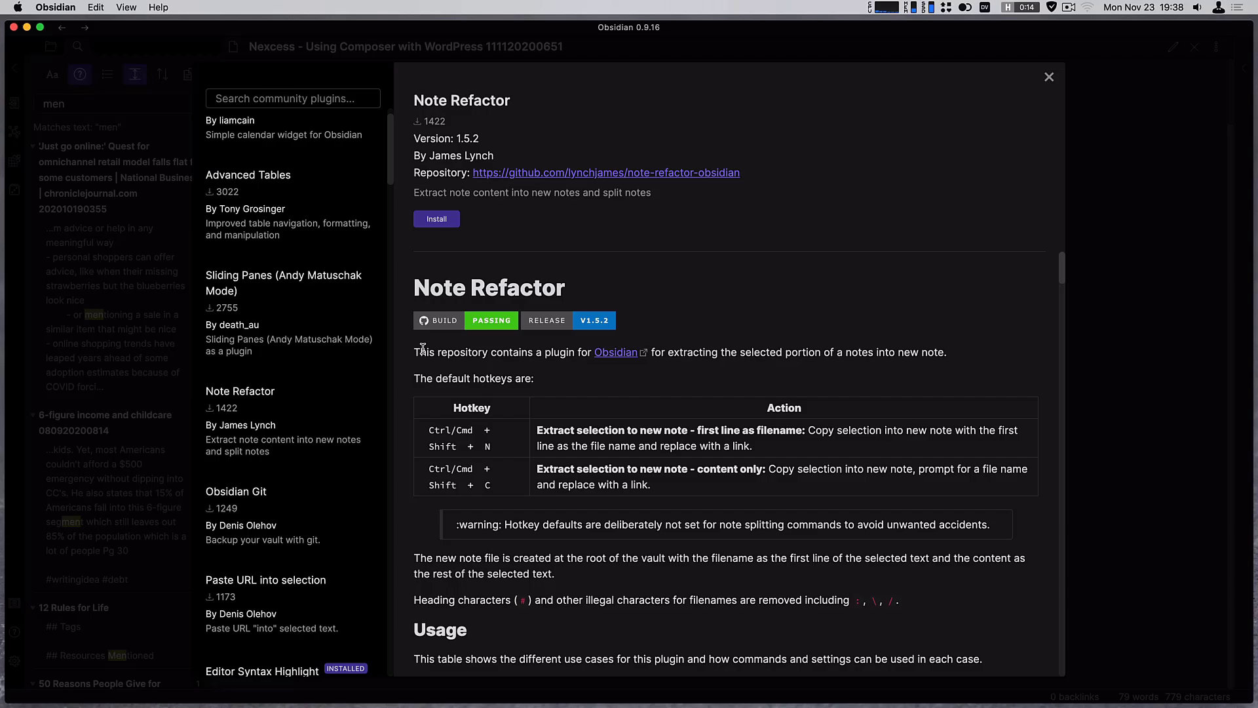
scroll(281, 550, down, 1)
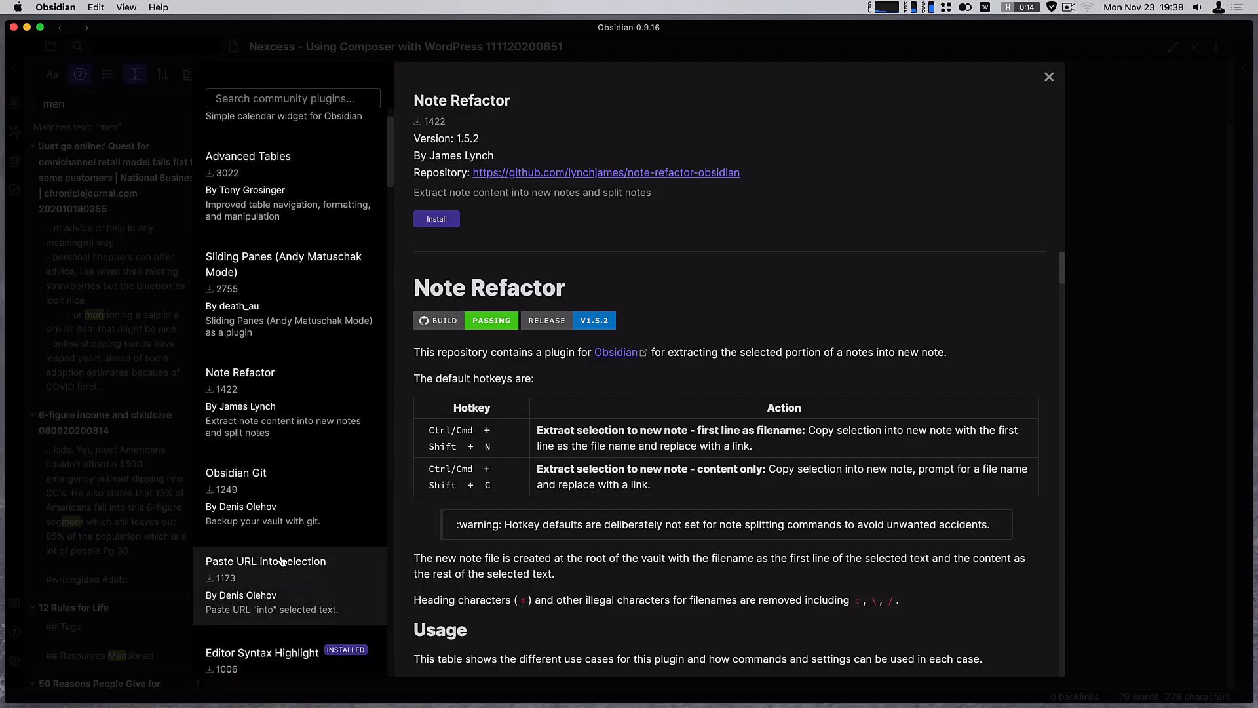
scroll(282, 561, down, 1)
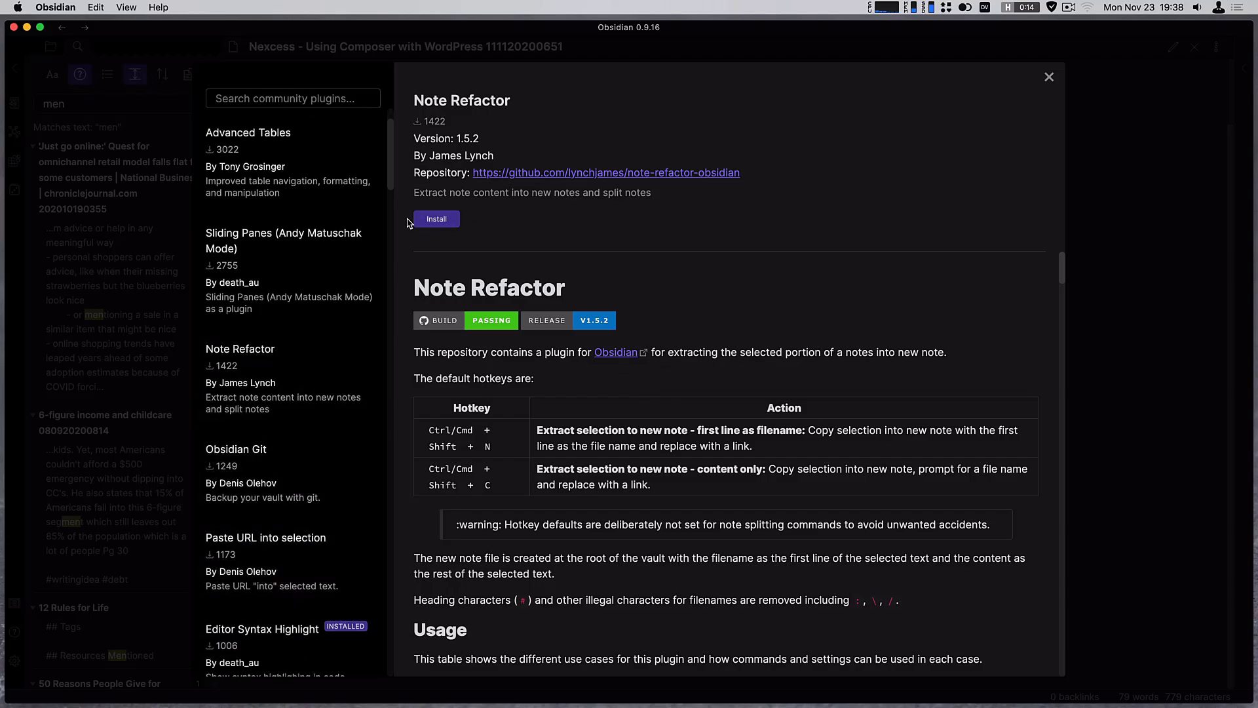
click(275, 645)
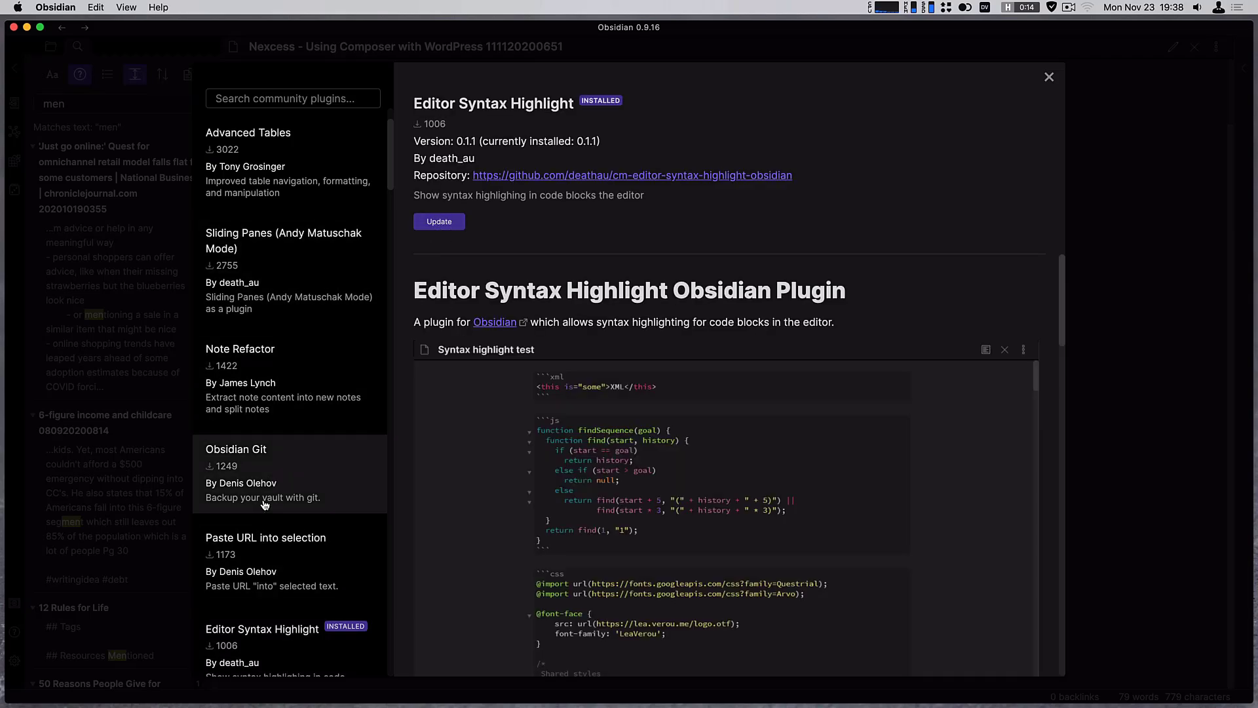
scroll(300, 511, down, 5)
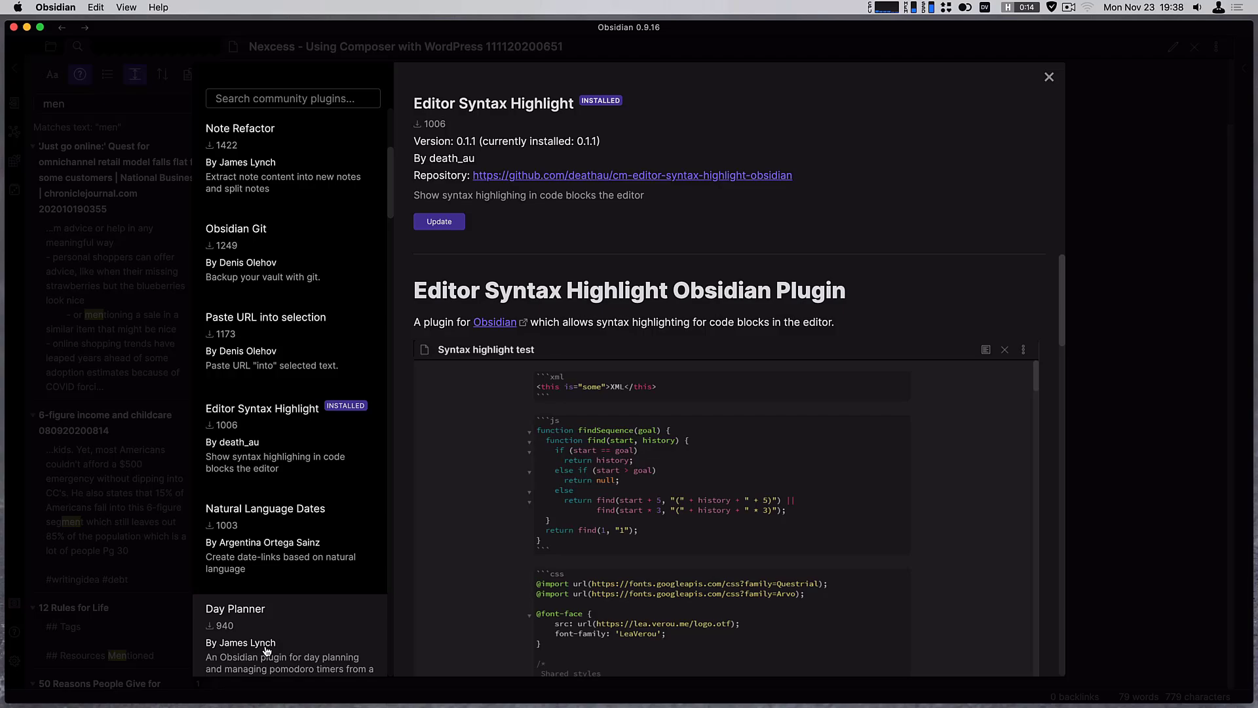
click(298, 638)
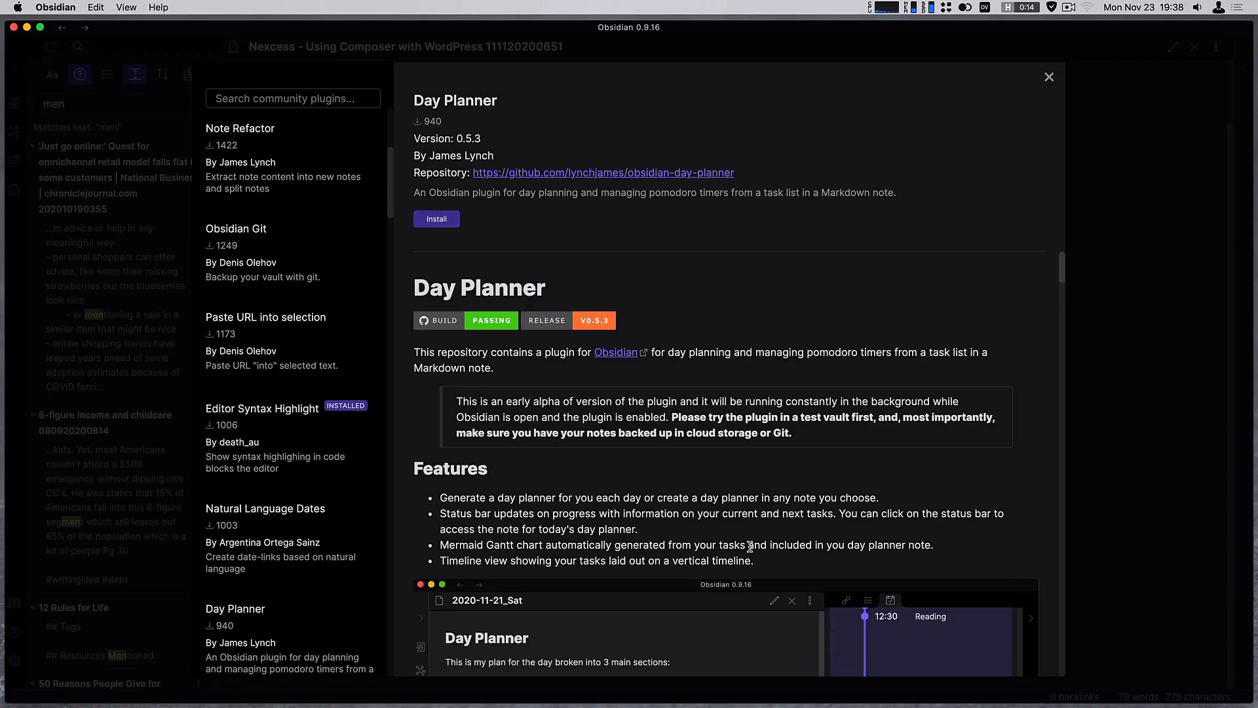
scroll(751, 544, down, 5)
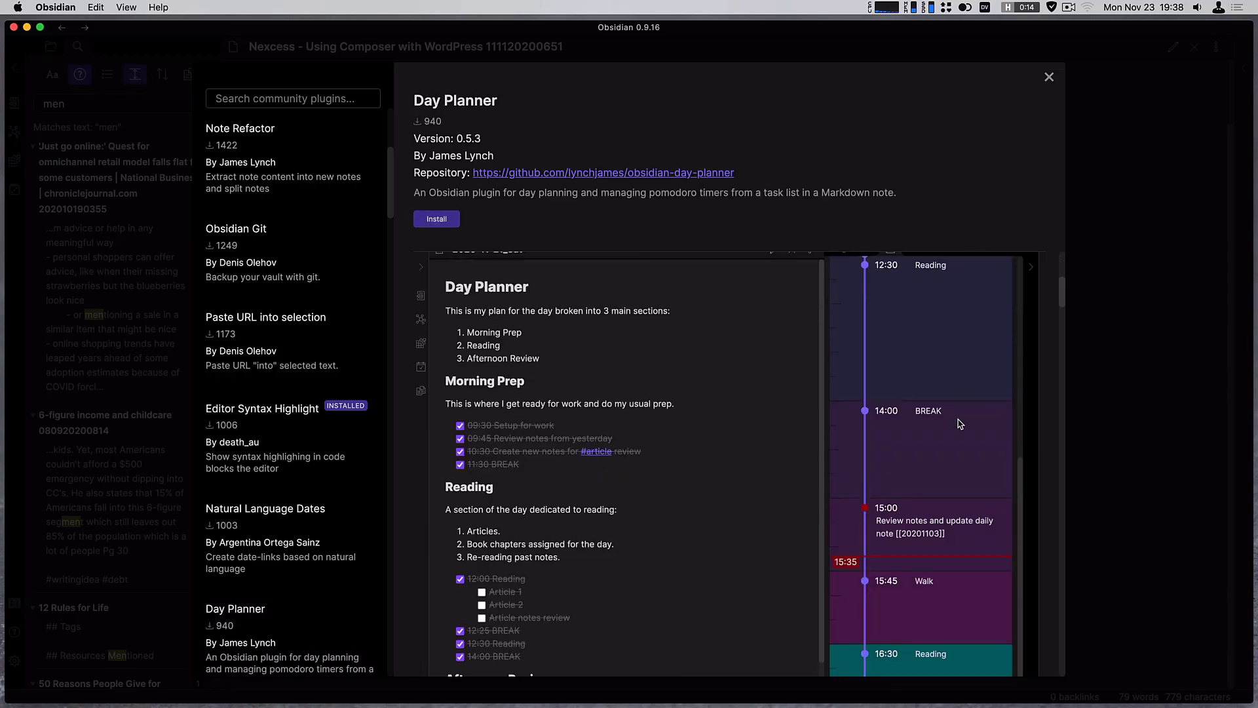